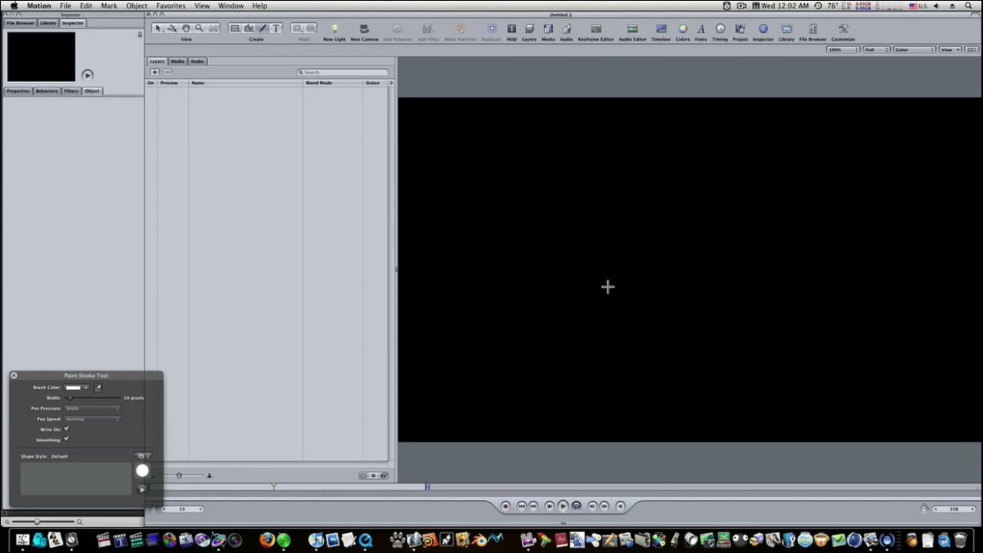
- Paint a freehand M-shaped stroke on the canvas and shift it to the start of the timeline, with the playhead at frame 61
mouse_move(603, 323)
mouse_down()
mouse_move(628, 226)
mouse_move(661, 310)
mouse_move(695, 237)
mouse_move(731, 274)
mouse_move(760, 342)
mouse_up()
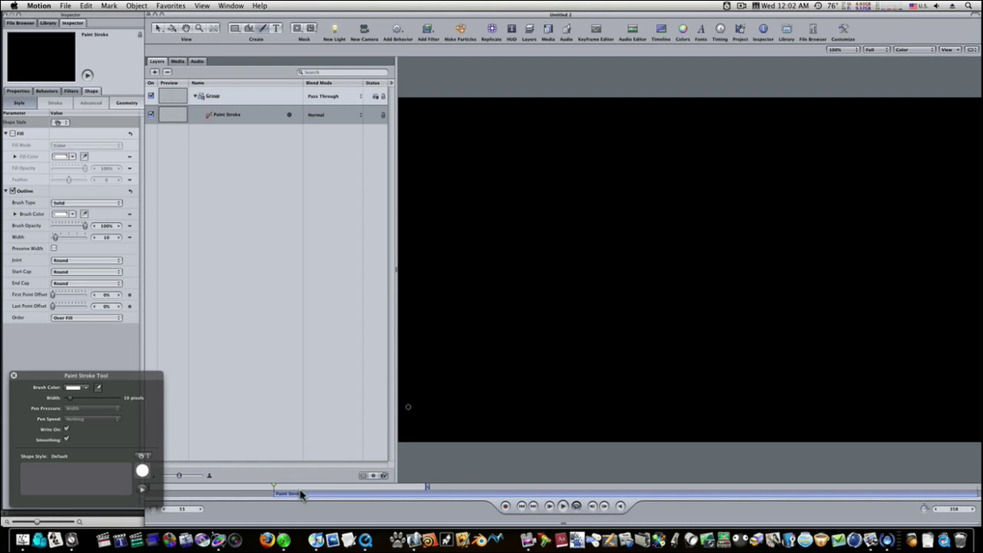
mouse_move(314, 497)
mouse_down()
mouse_move(158, 495)
mouse_move(278, 508)
mouse_move(286, 490)
mouse_up()
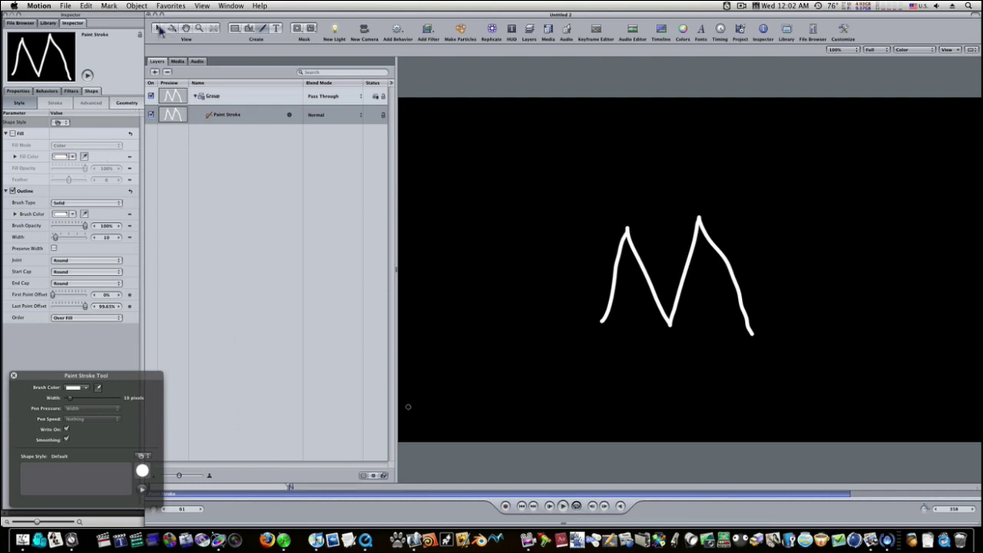
- Edit the paint stroke's control points and delete the intermediate ones along the M's left leg and first inner diagonal
click(159, 31)
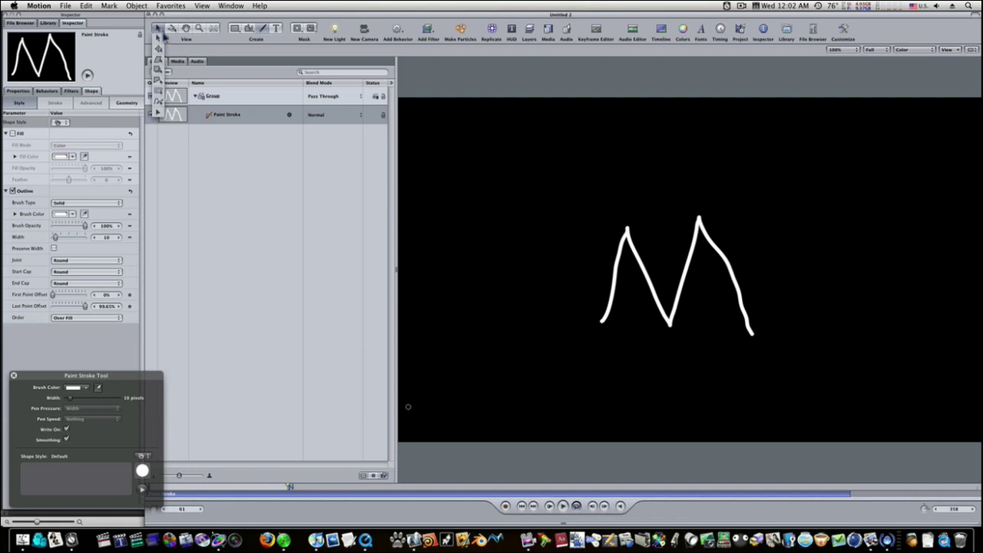
click(156, 114)
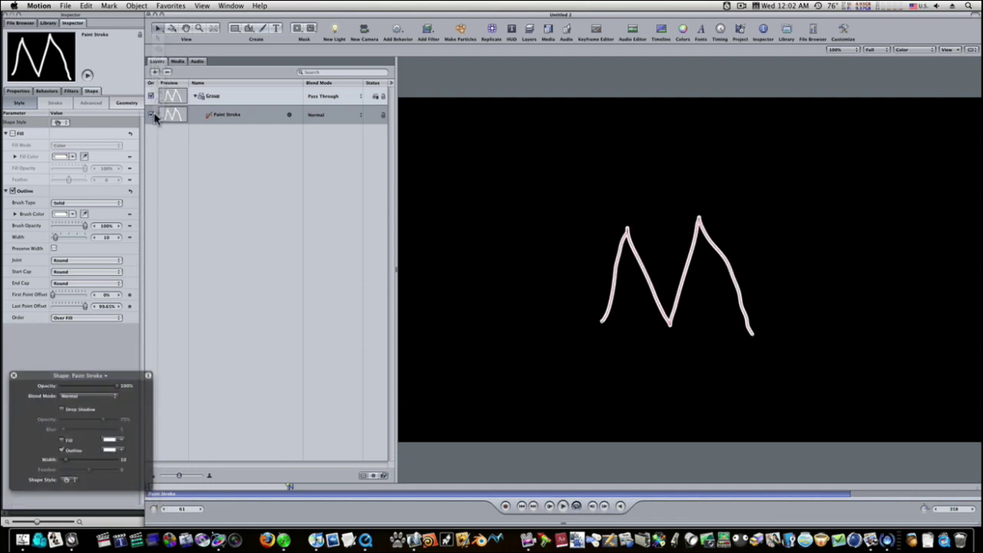
click(159, 29)
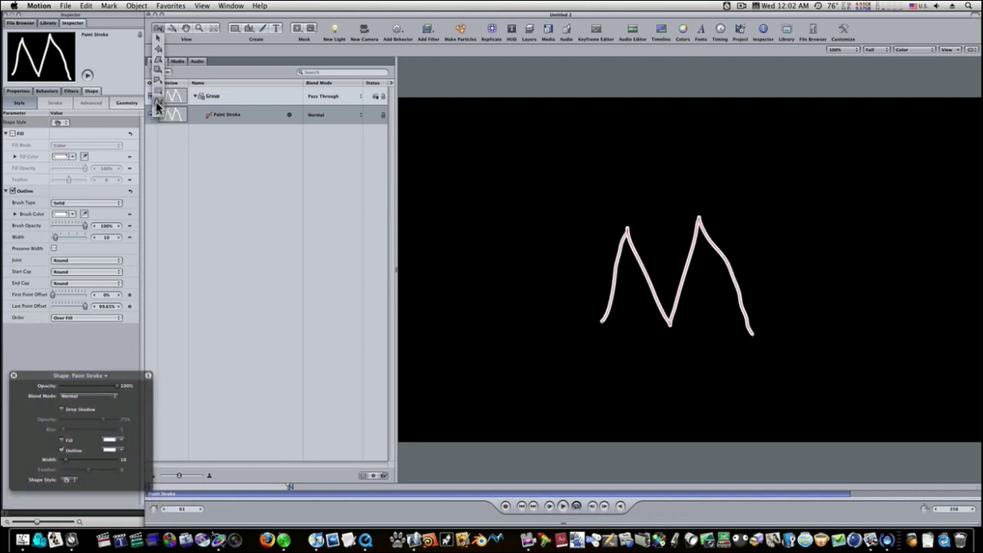
click(162, 102)
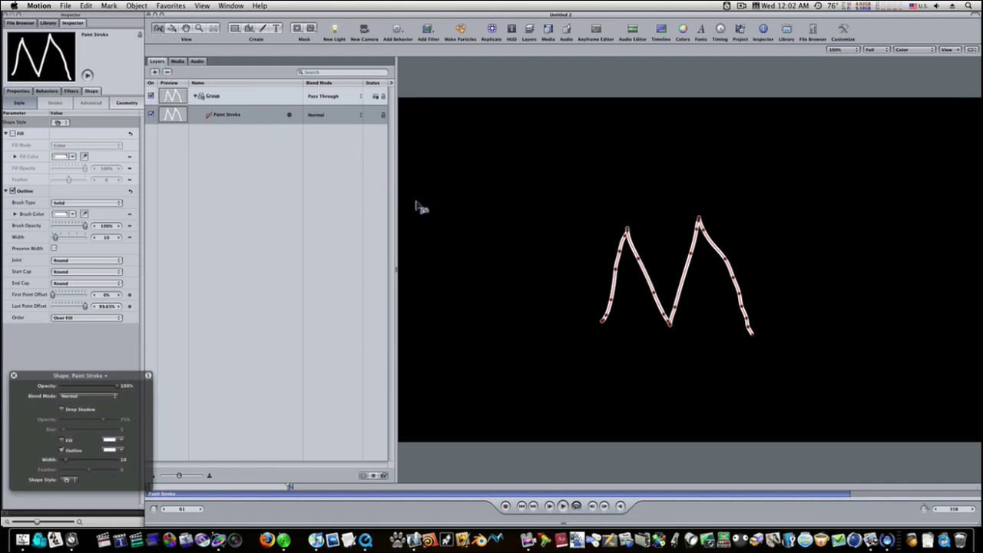
mouse_move(584, 242)
mouse_down()
mouse_move(658, 288)
mouse_move(654, 315)
mouse_up()
key(Delete)
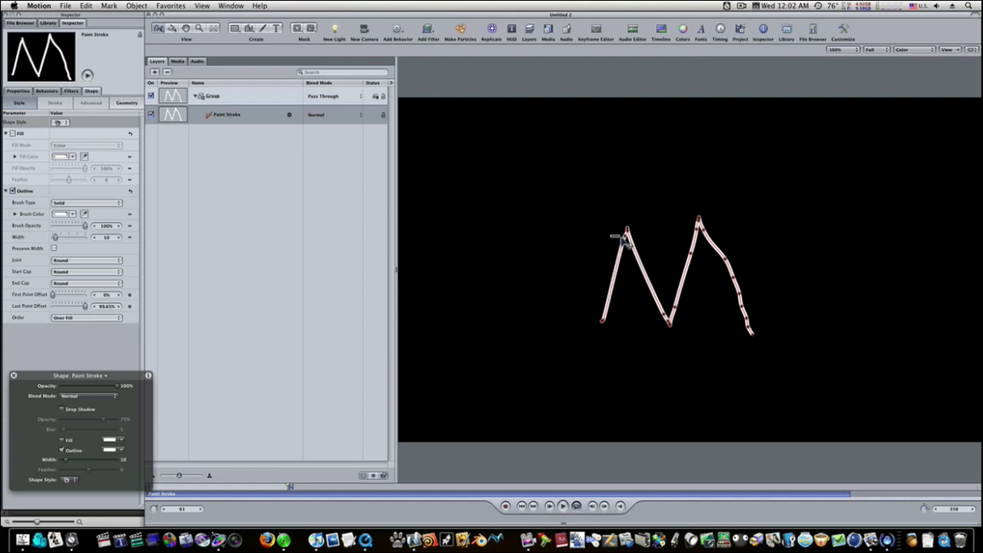
drag(628, 242, 636, 239)
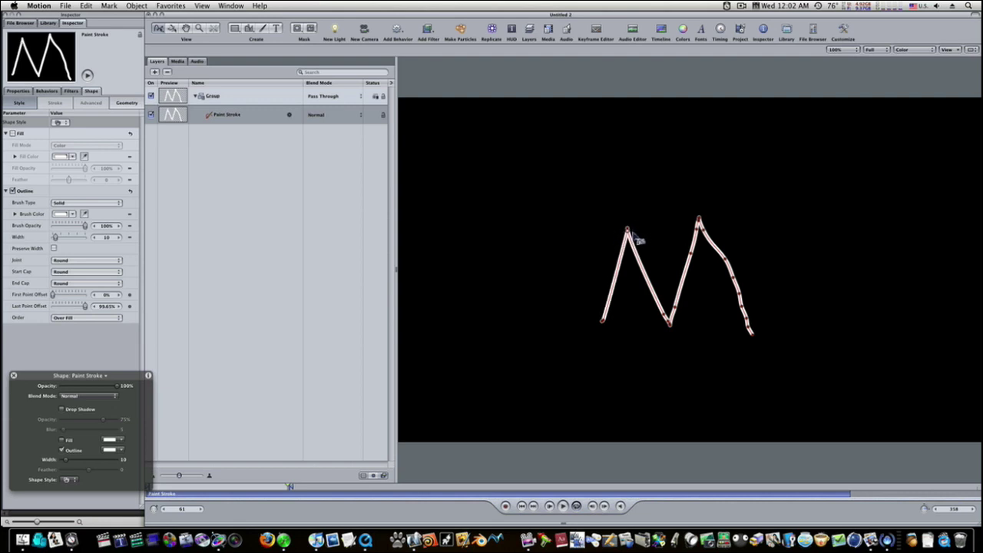
drag(631, 233, 635, 235)
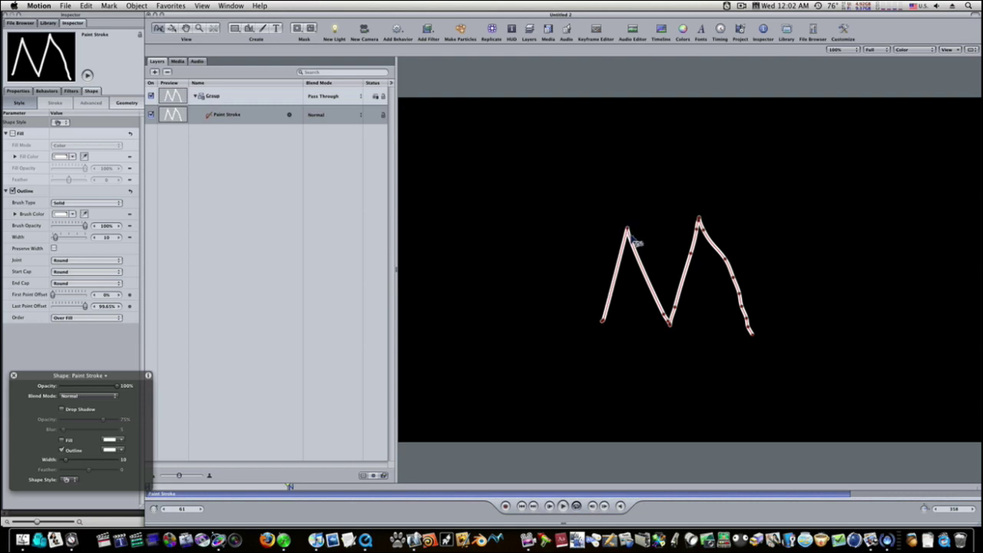
click(667, 301)
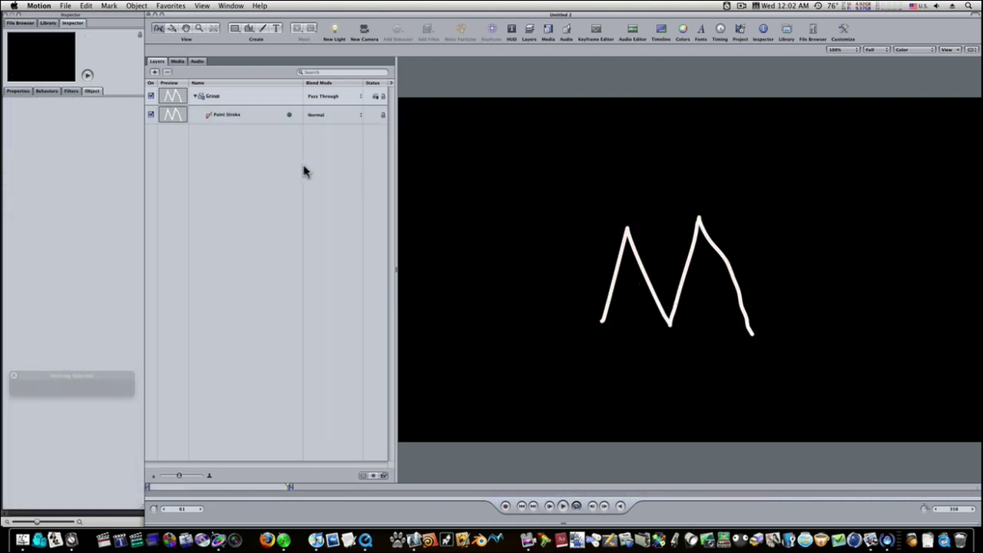
- Delete the remaining extra control points near the M's centre vertex, second inner diagonal and right leg to straighten the lines
click(266, 115)
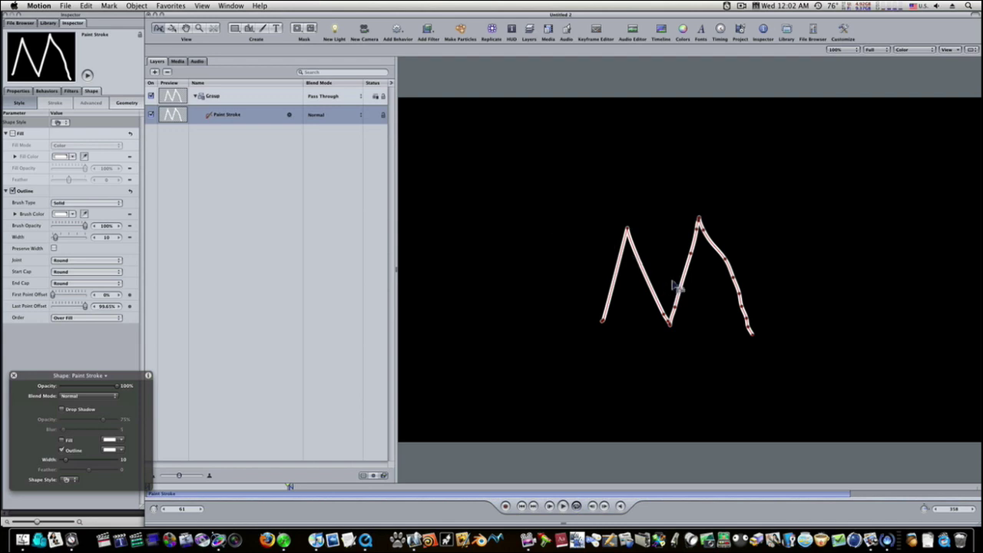
click(642, 288)
drag(637, 282, 693, 323)
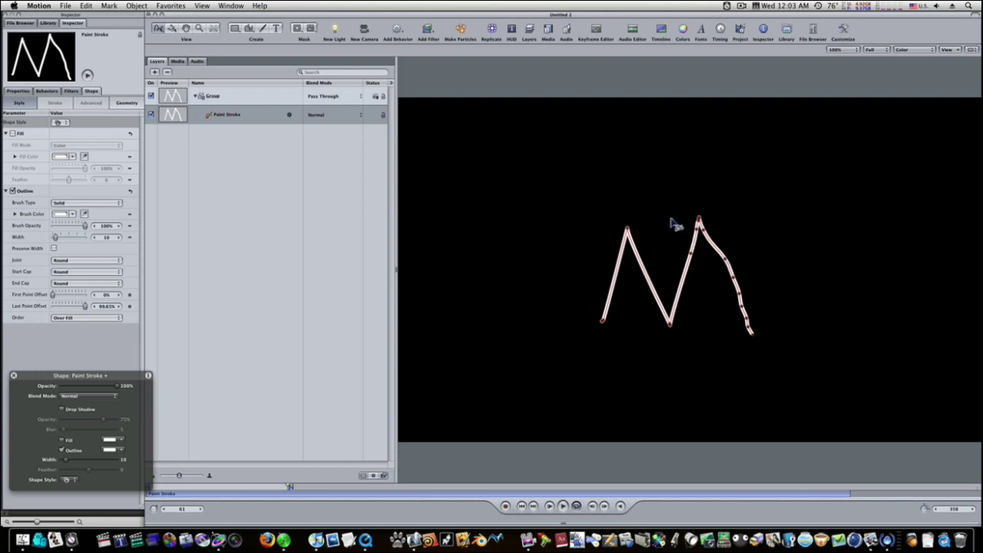
mouse_move(673, 222)
mouse_down()
mouse_move(760, 294)
mouse_move(759, 329)
mouse_up()
key(Delete)
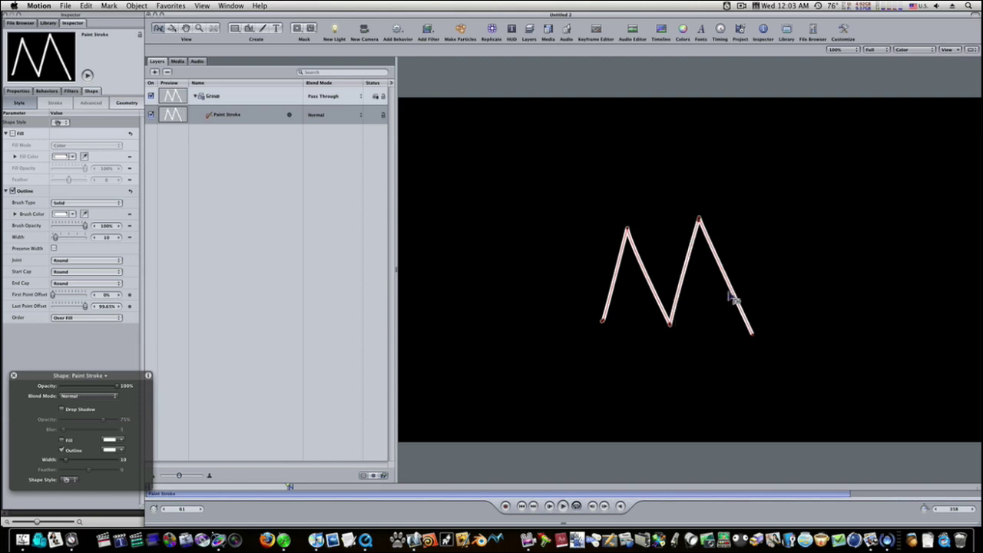
click(692, 247)
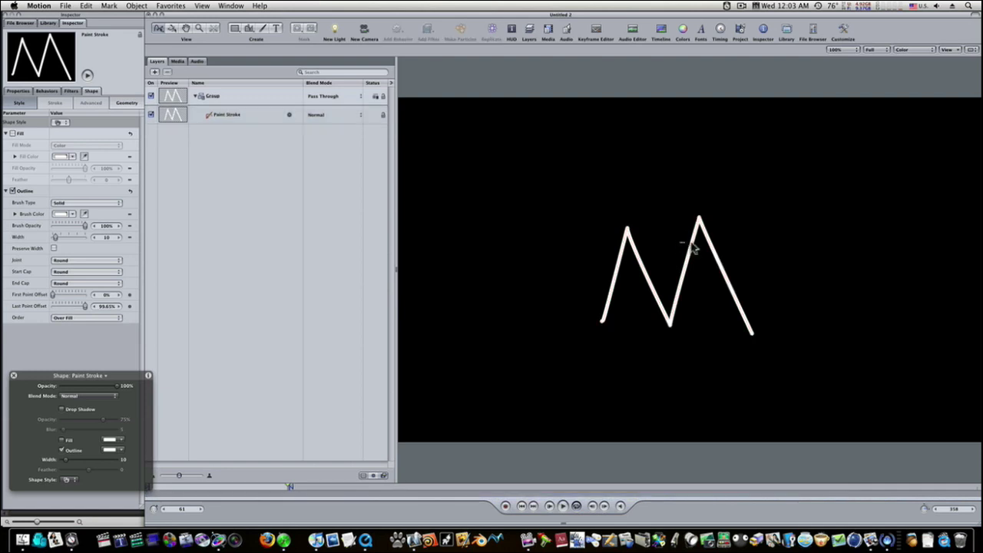
click(247, 117)
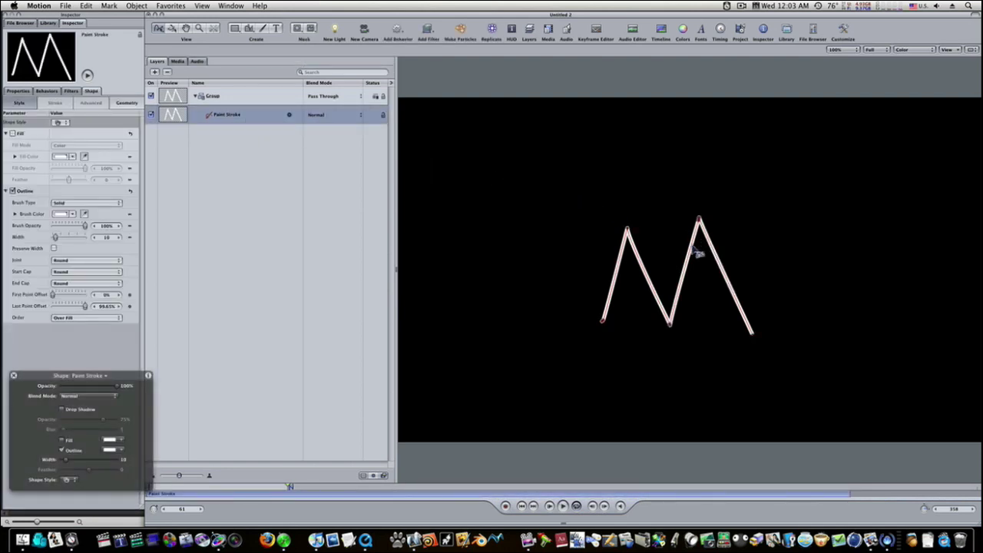
drag(727, 247, 705, 240)
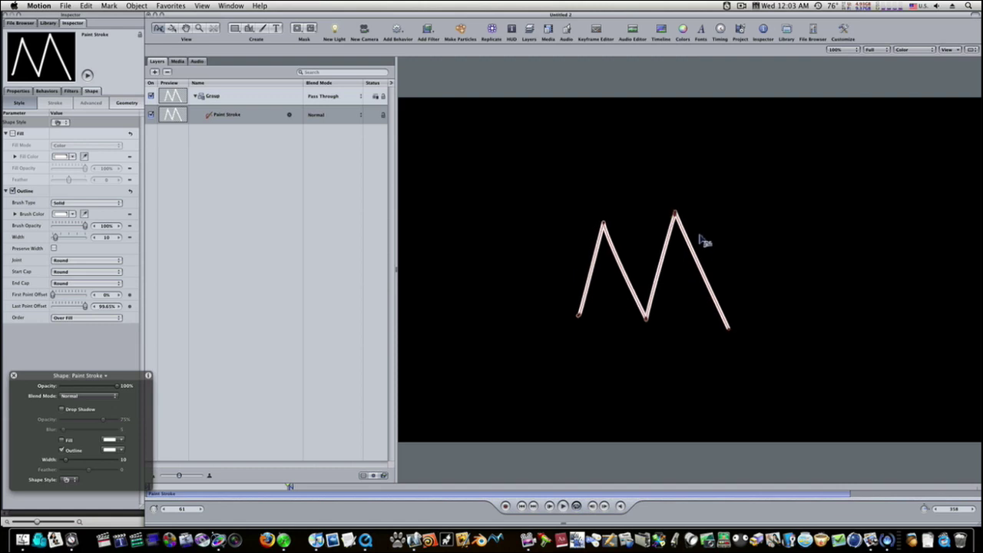
key(super+z)
drag(775, 232, 675, 223)
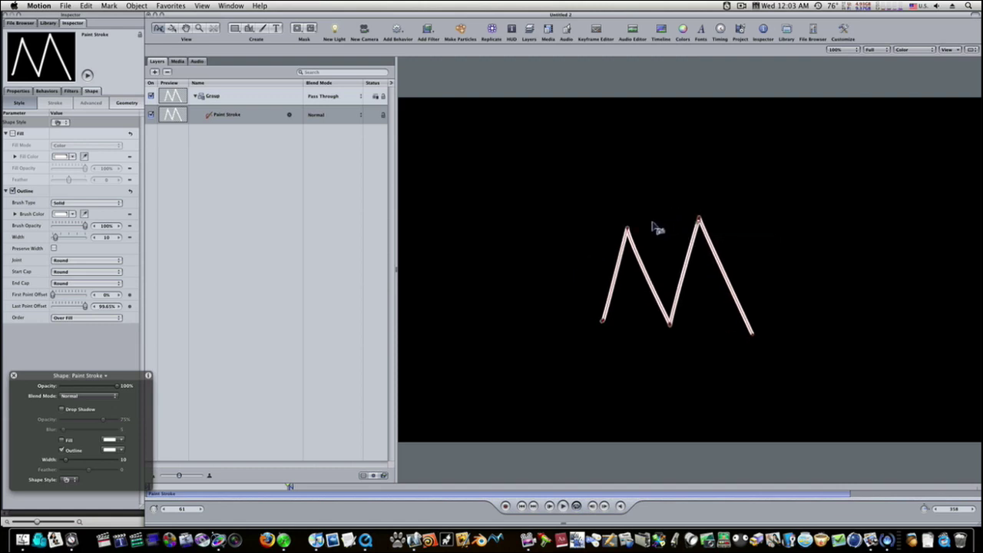
- Remove the small hook at the M's left foot and pull that end point slightly down and outward
click(605, 323)
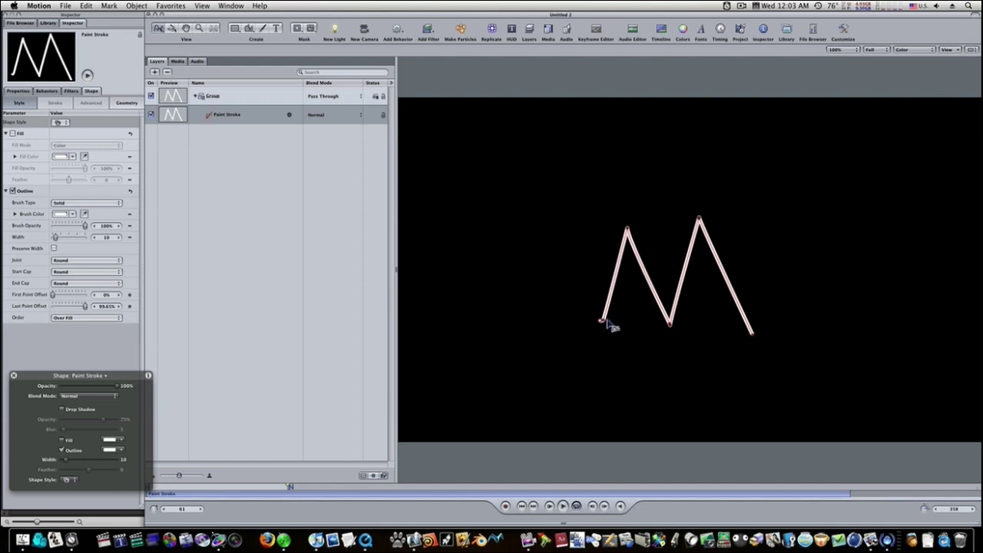
click(603, 325)
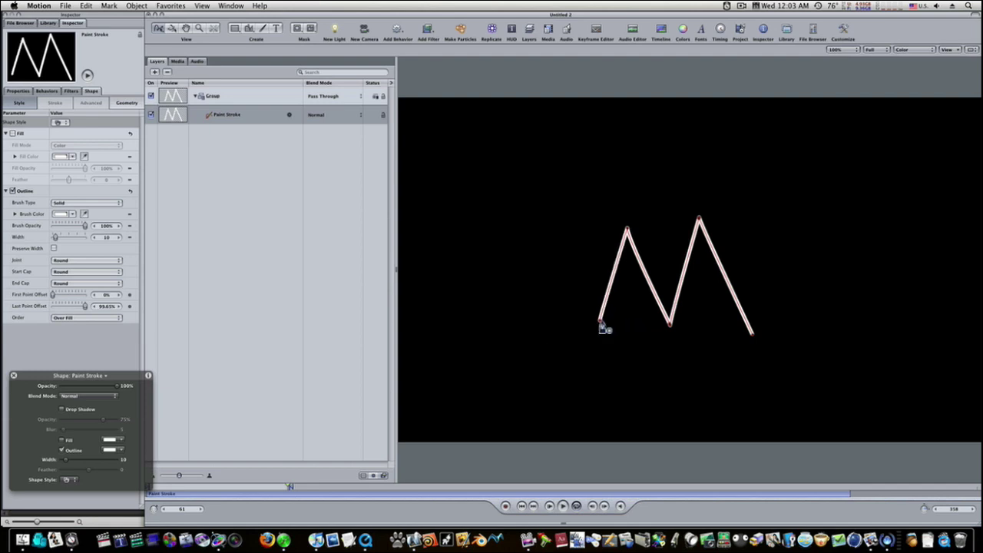
mouse_move(604, 328)
mouse_down()
mouse_move(612, 336)
mouse_move(602, 338)
mouse_up()
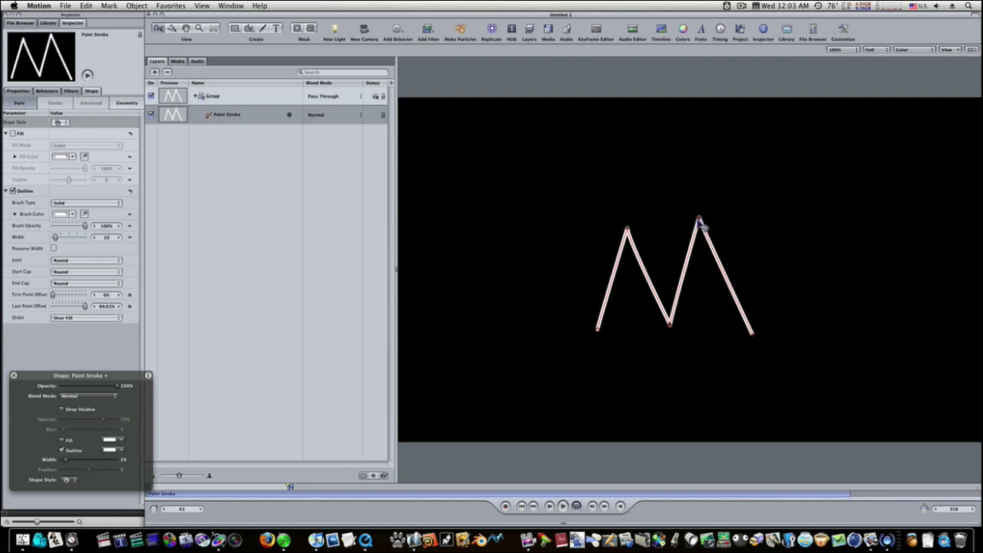
- Reposition the M's two peaks and both feet so the peaks are level and the legs are evenly spread
mouse_move(701, 224)
mouse_down()
mouse_move(704, 234)
mouse_move(694, 227)
mouse_up()
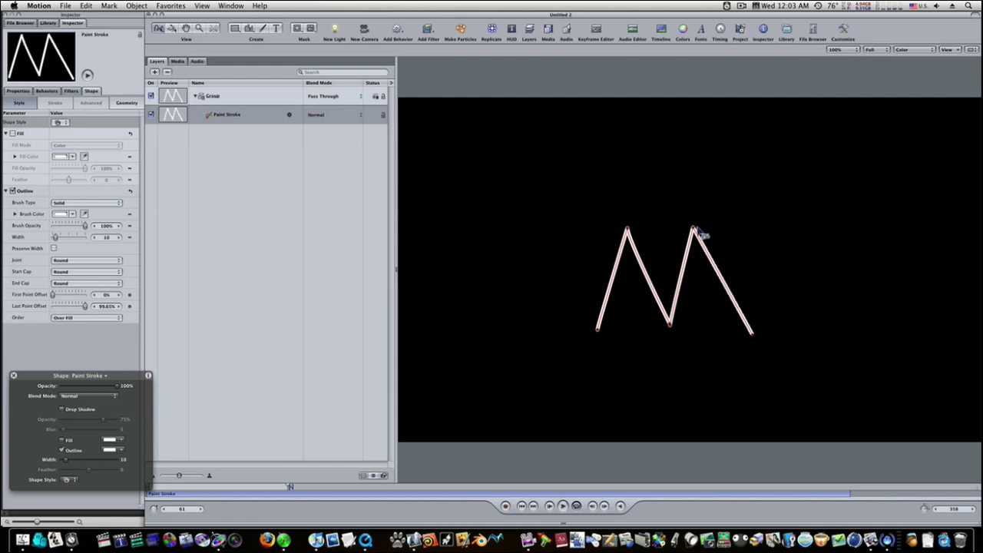
drag(755, 337, 750, 334)
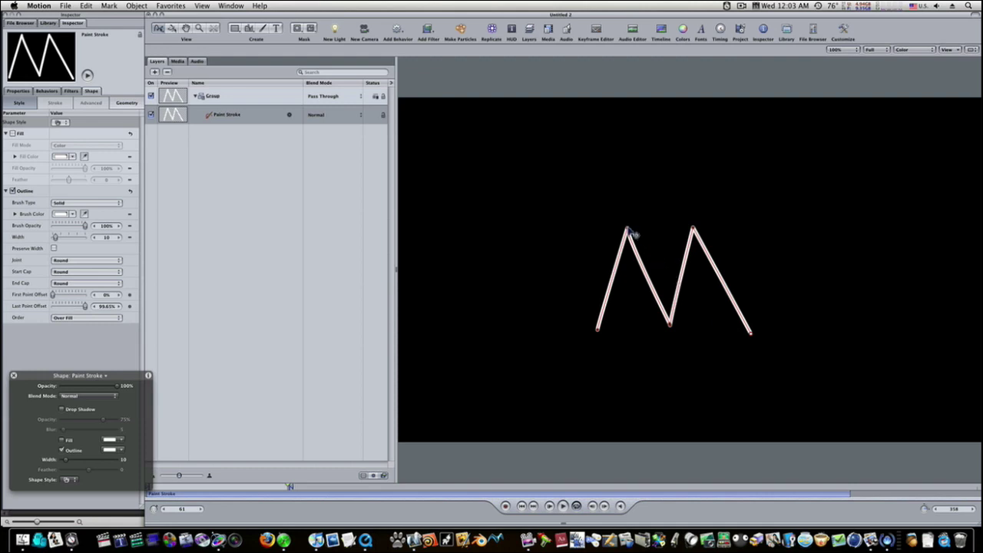
mouse_move(632, 233)
mouse_down()
mouse_move(615, 235)
mouse_move(627, 236)
mouse_up()
drag(698, 235, 705, 229)
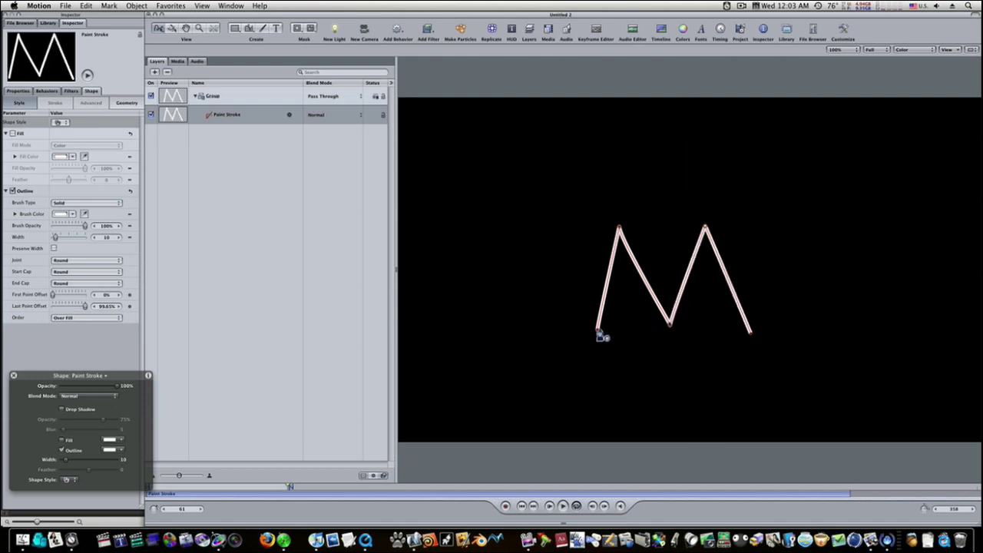
drag(601, 336, 595, 338)
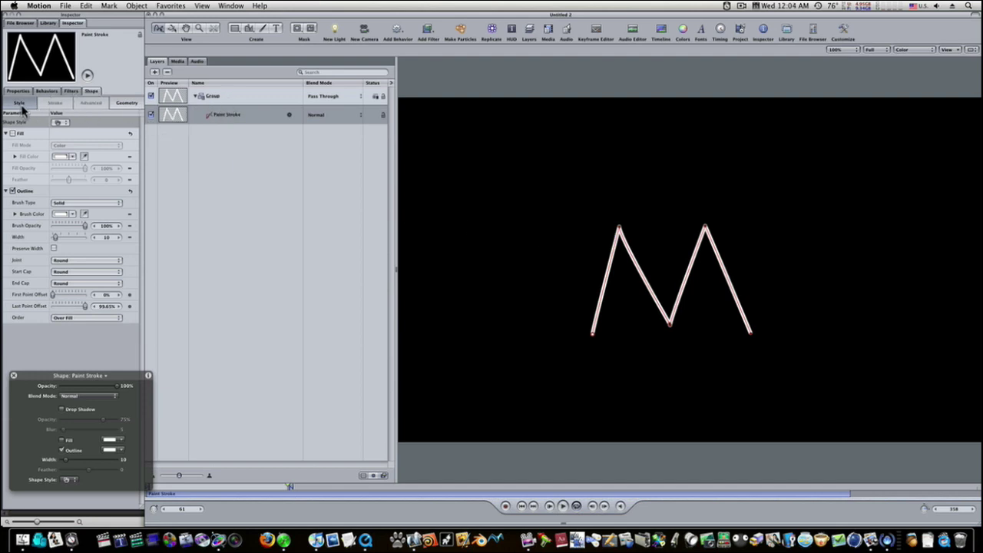
- Change the paint stroke's brush color to red
click(62, 214)
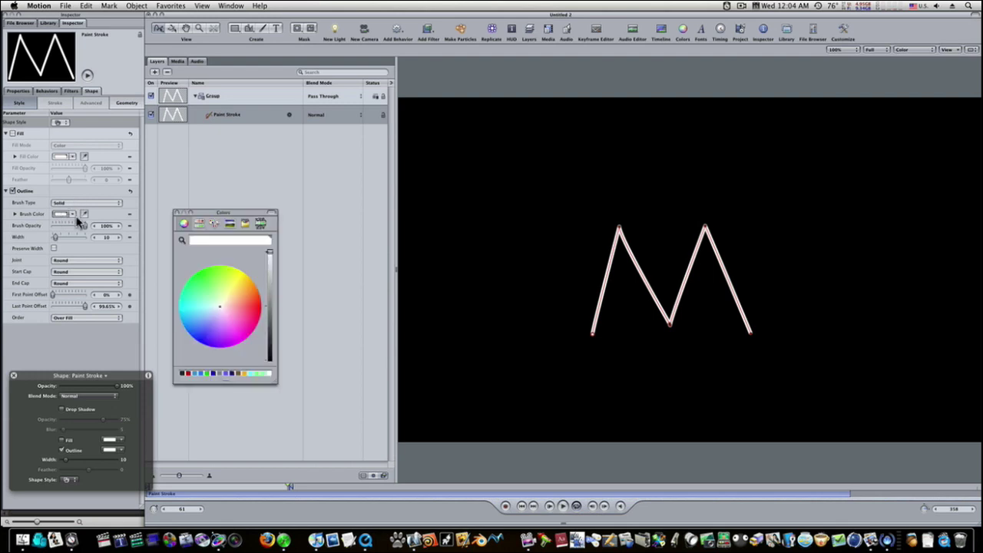
click(254, 313)
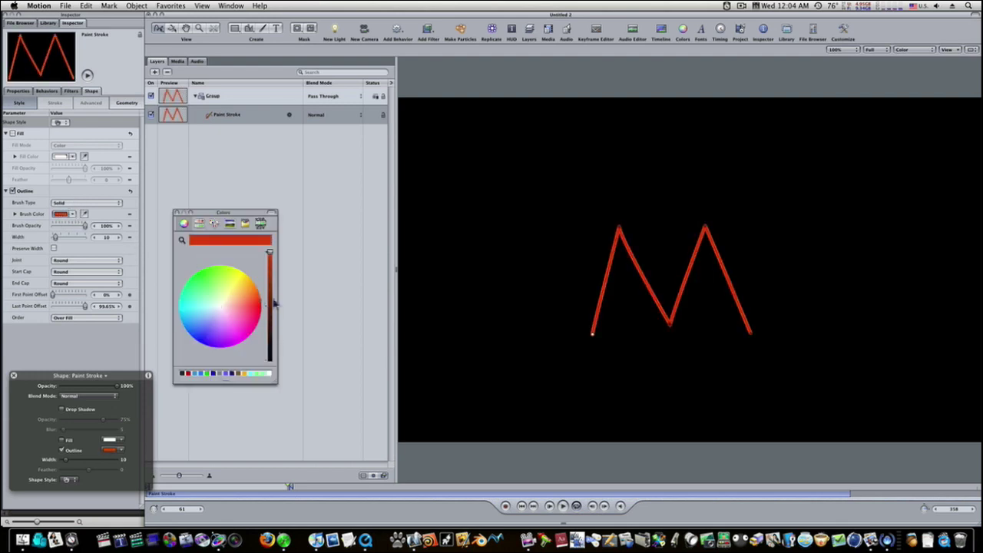
click(177, 213)
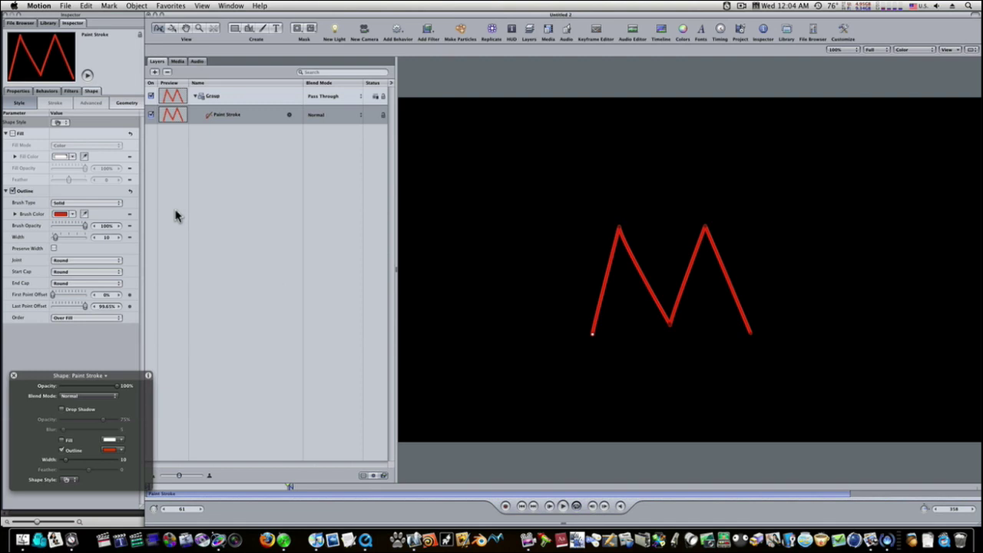
- Set the blend mode of the Paint Stroke layer to Add
click(219, 95)
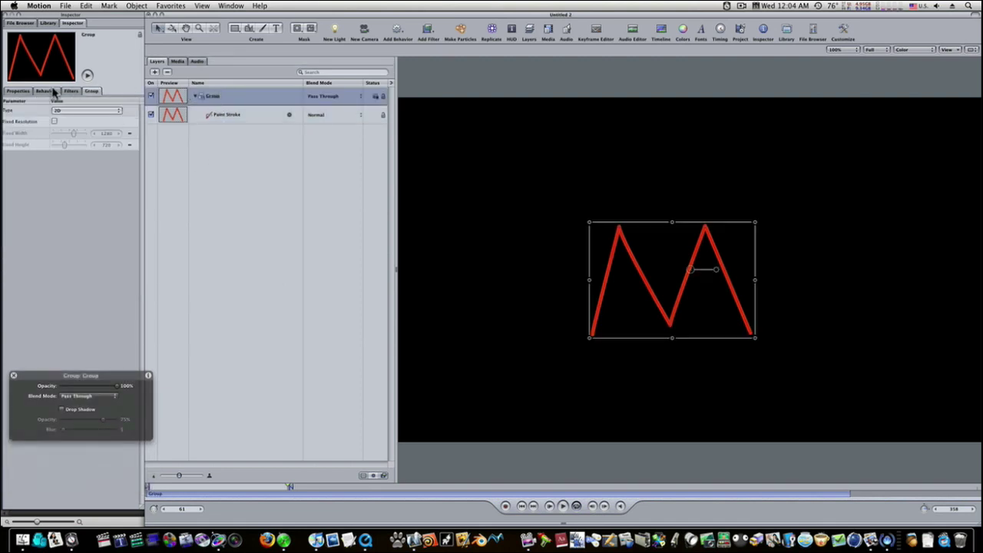
click(215, 114)
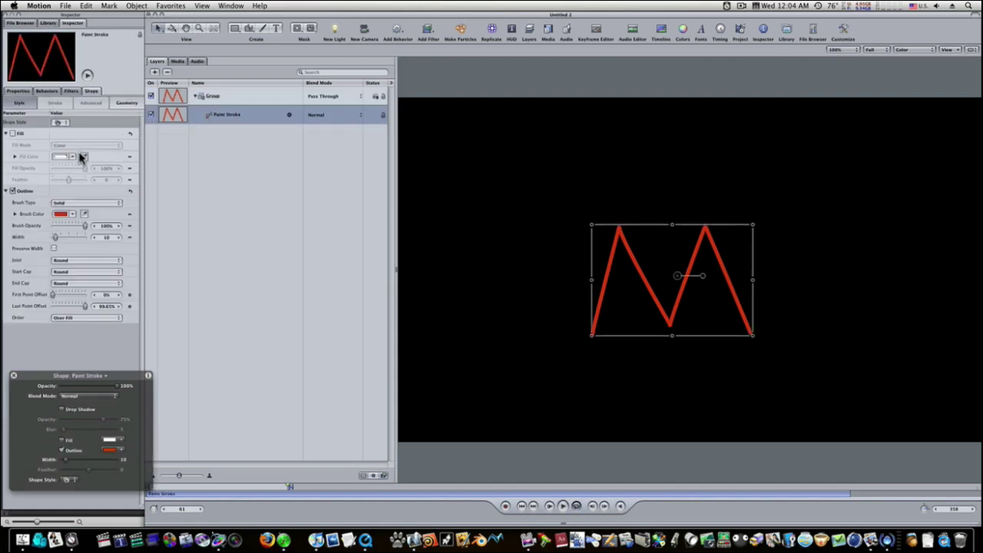
click(97, 399)
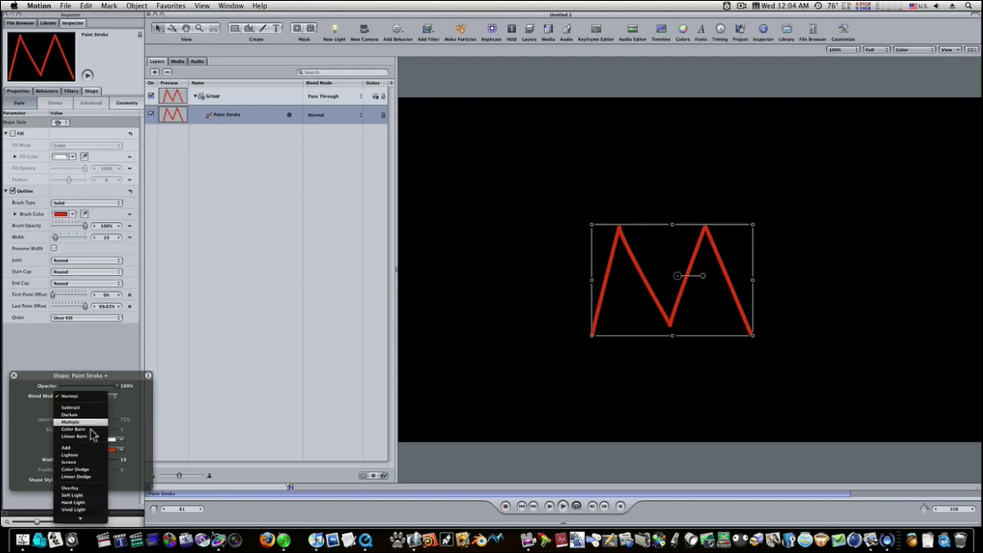
click(95, 449)
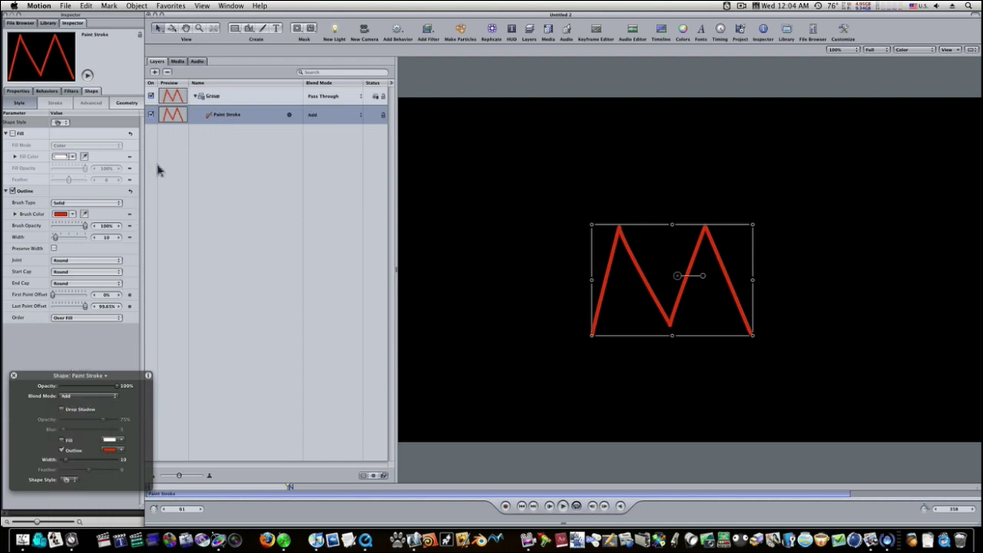
- Duplicate the group containing the M and select the paint stroke inside the copied group
click(225, 99)
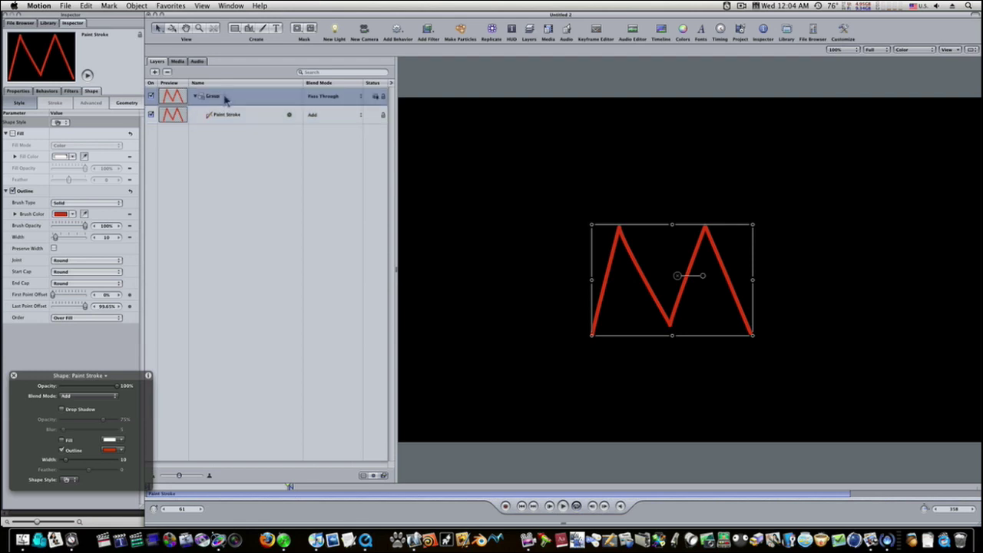
key(super+d)
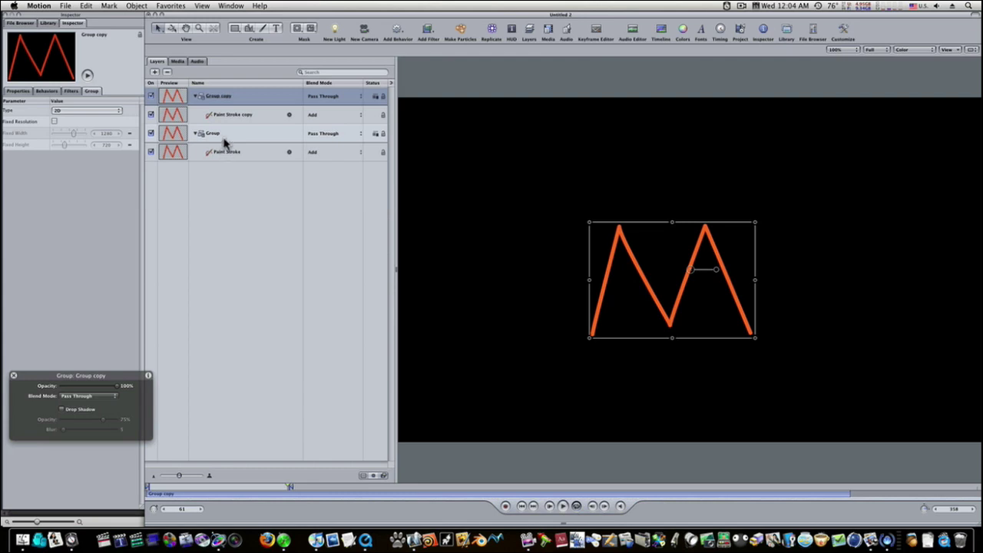
click(223, 152)
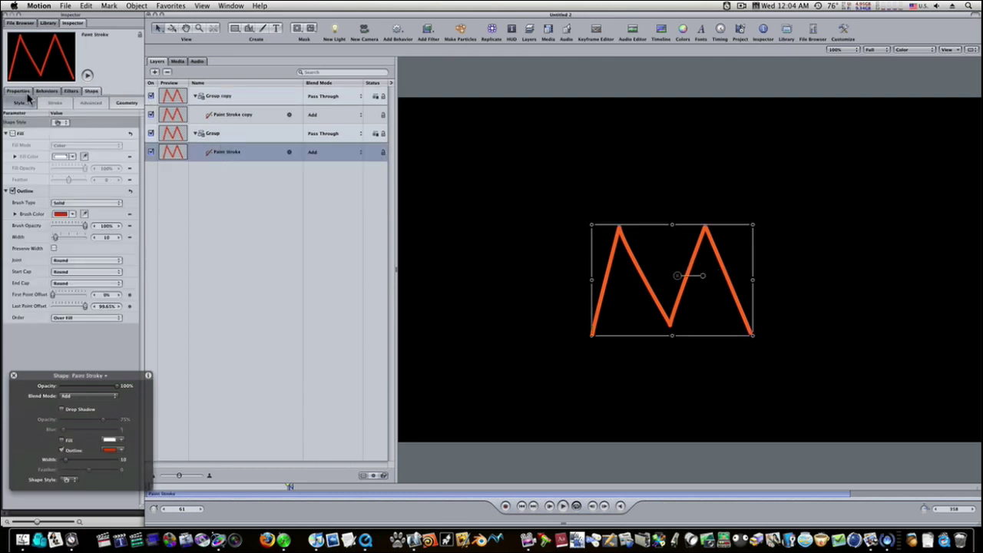
click(212, 116)
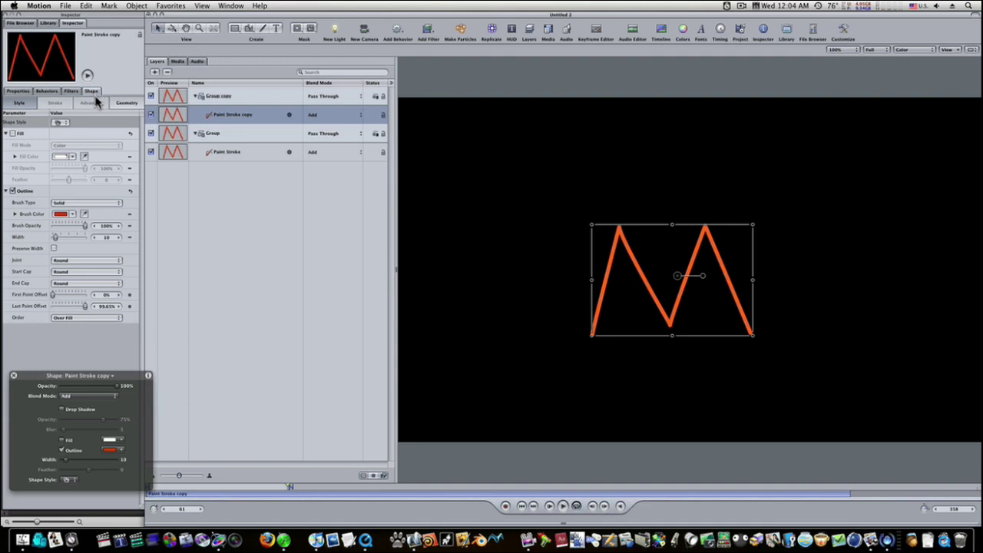
- Set the brush type of both the Paint Stroke copy and the original Paint Stroke to Airbrush
key(super+z)
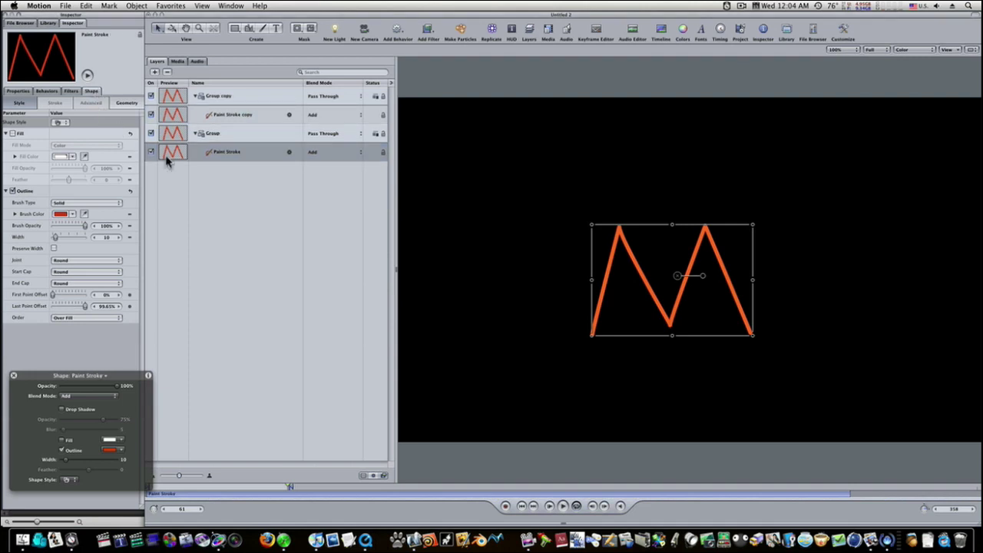
click(222, 116)
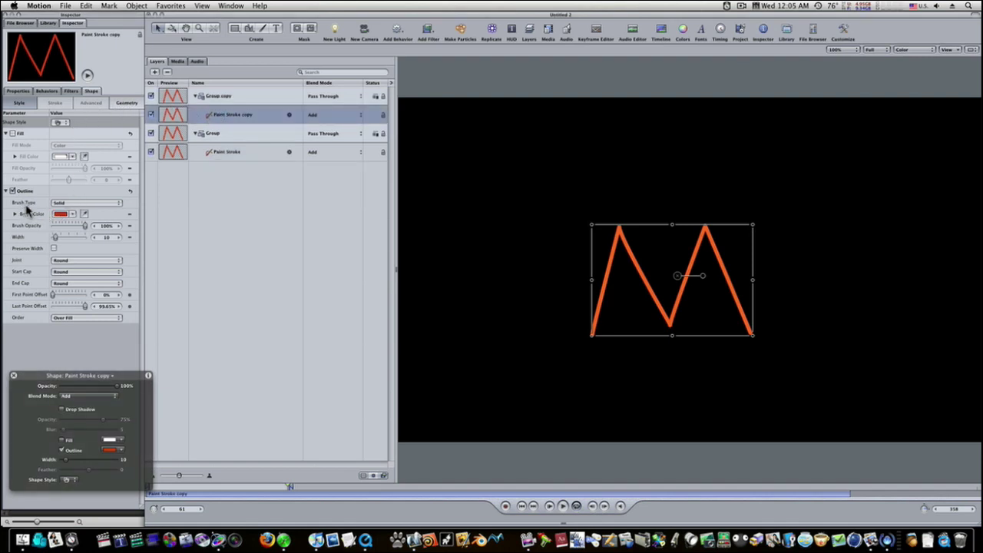
click(93, 204)
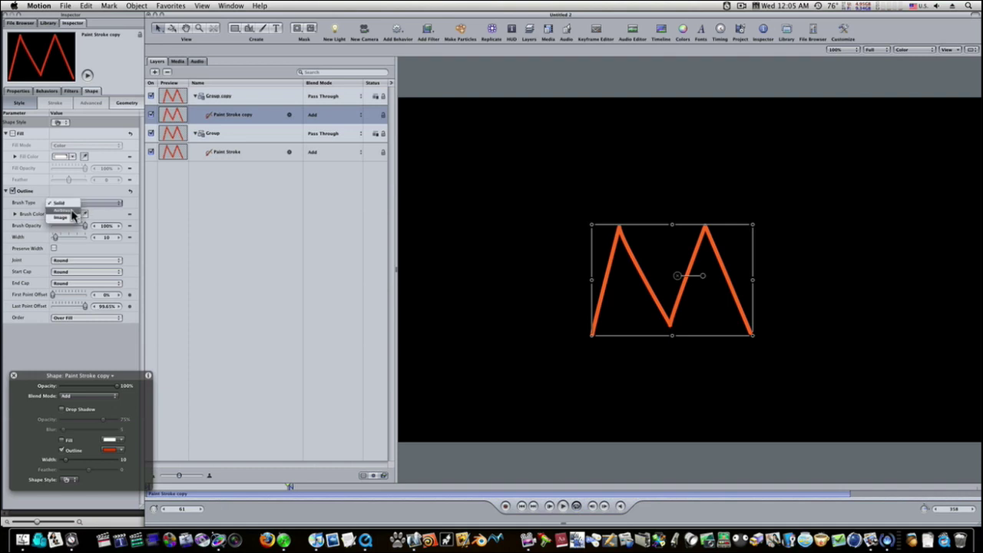
click(63, 209)
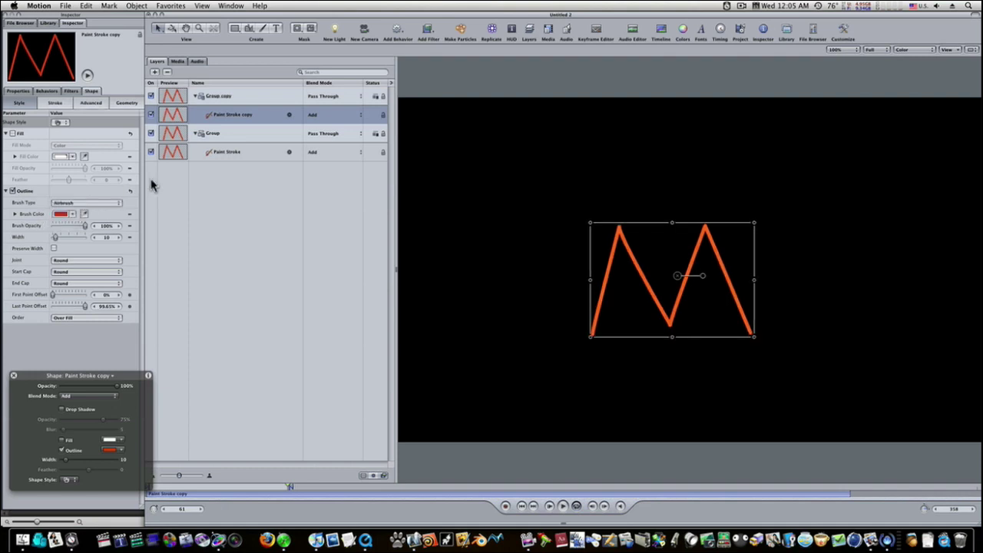
click(221, 155)
click(93, 204)
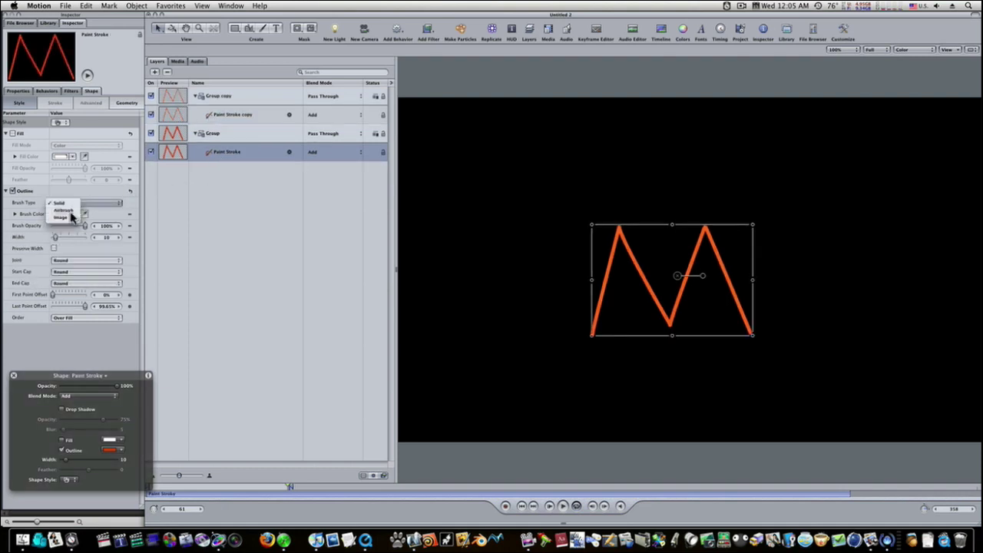
click(67, 211)
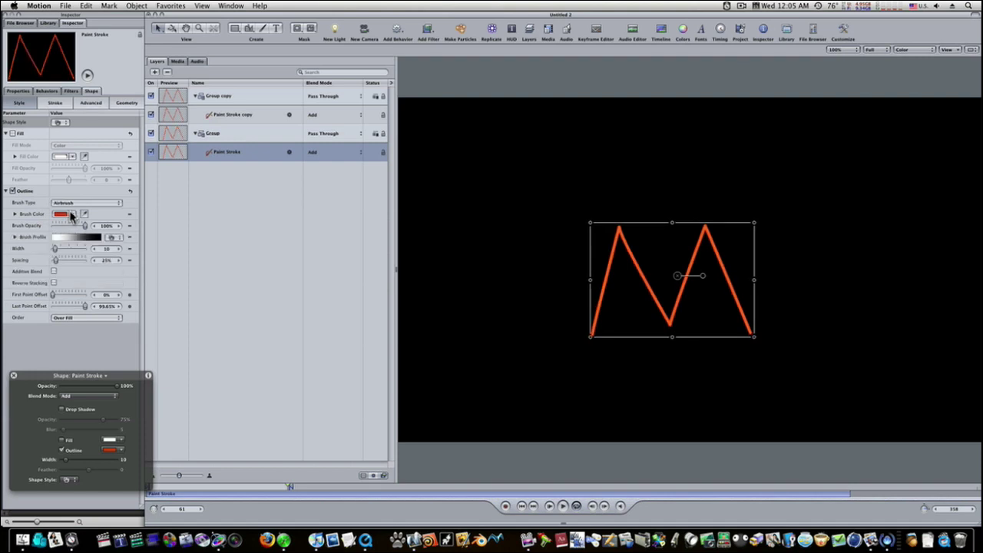
- Enable Additive Blend on both the Paint Stroke copy and the original Paint Stroke
click(222, 117)
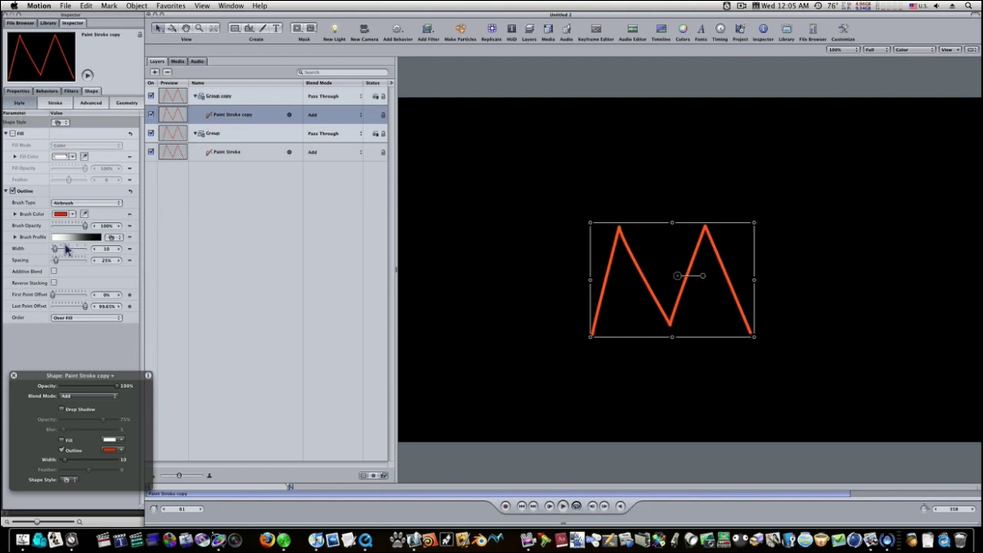
click(54, 273)
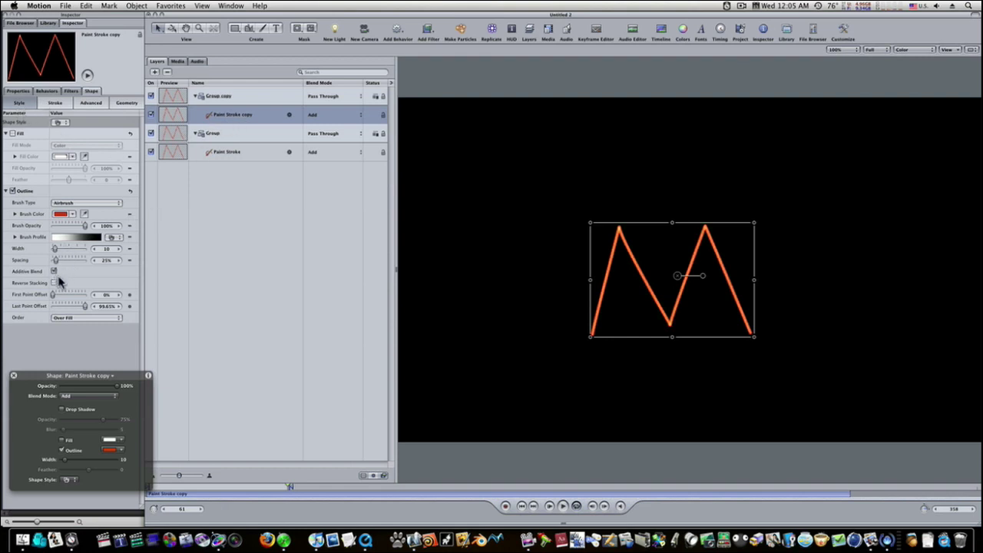
click(219, 153)
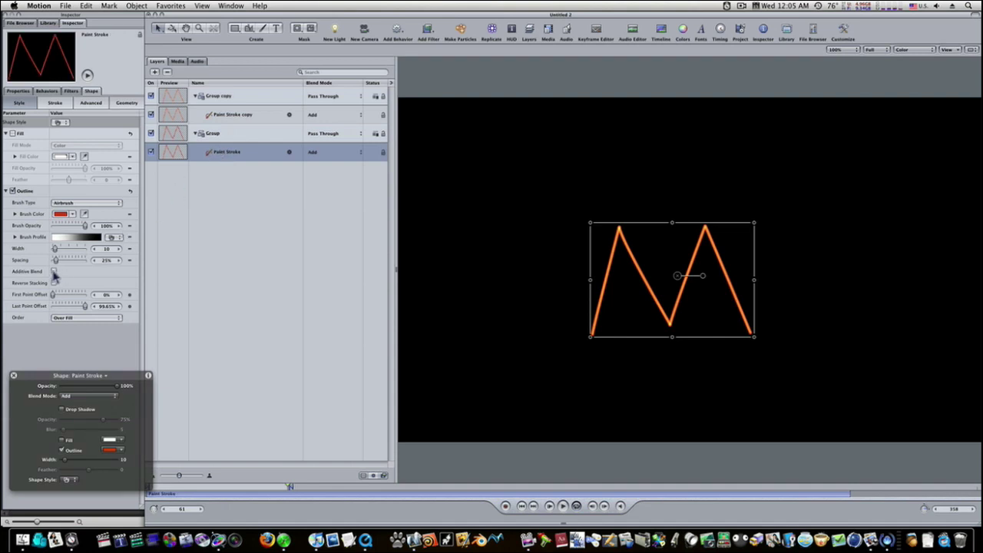
click(54, 272)
- Turn on Dynamics for the Paint Stroke copy so its dabs scatter as particles
click(224, 117)
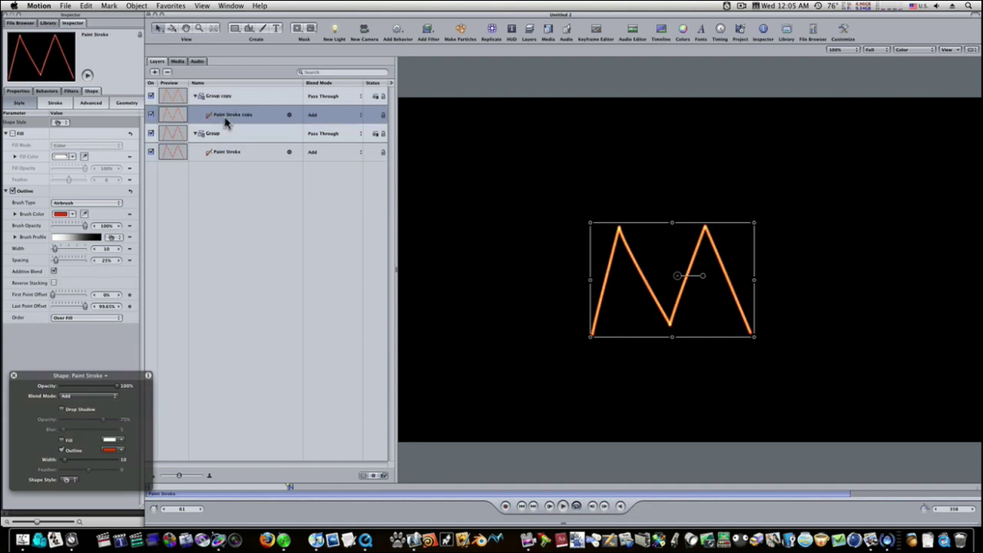
click(56, 103)
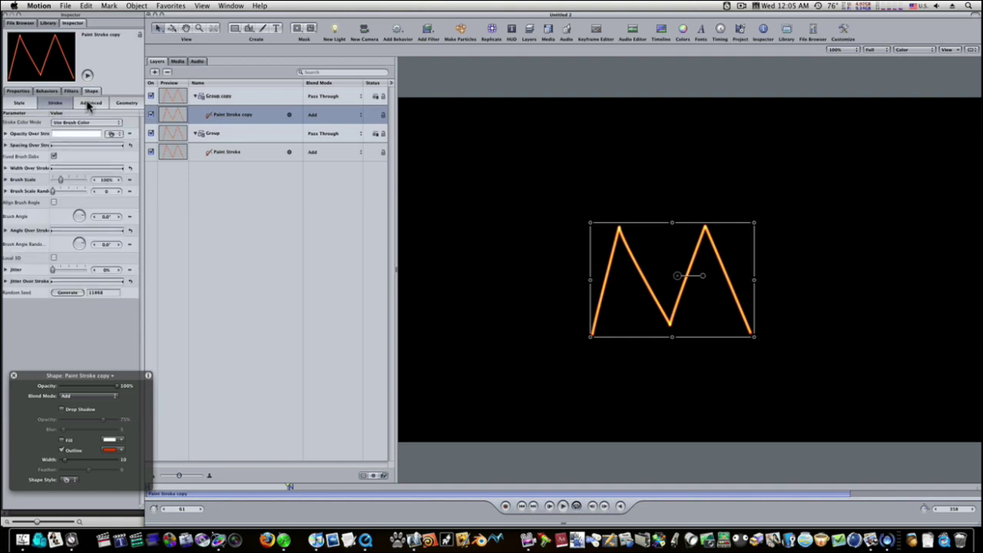
click(90, 103)
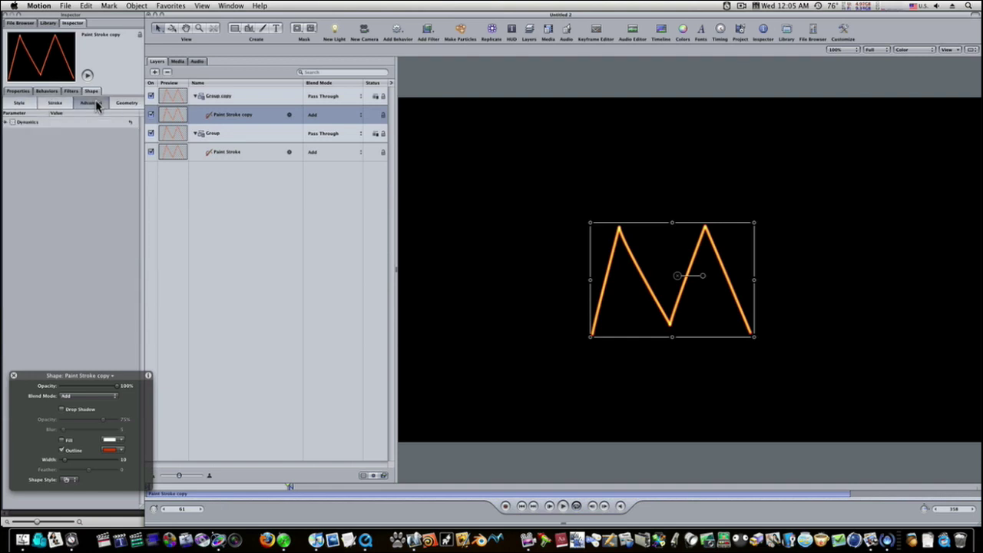
click(13, 123)
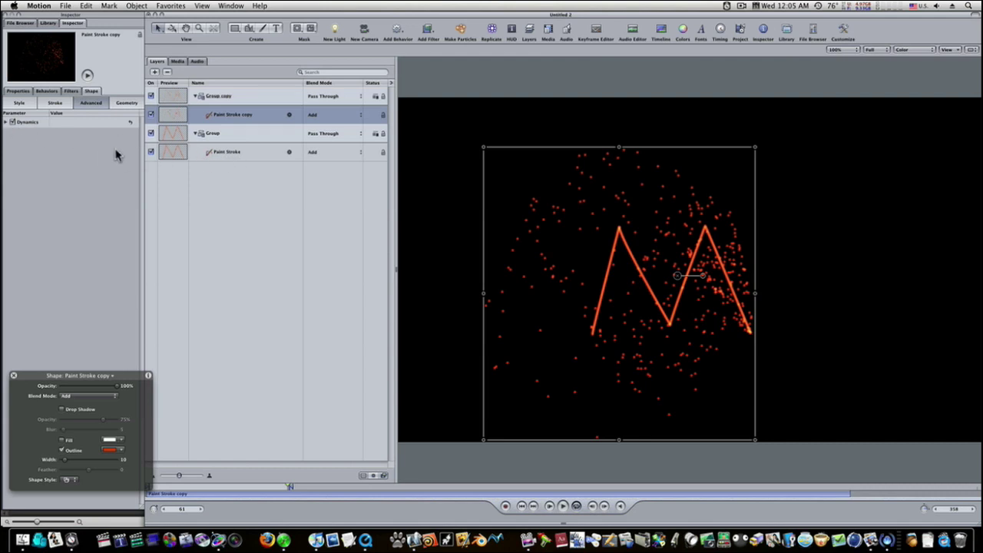
click(231, 158)
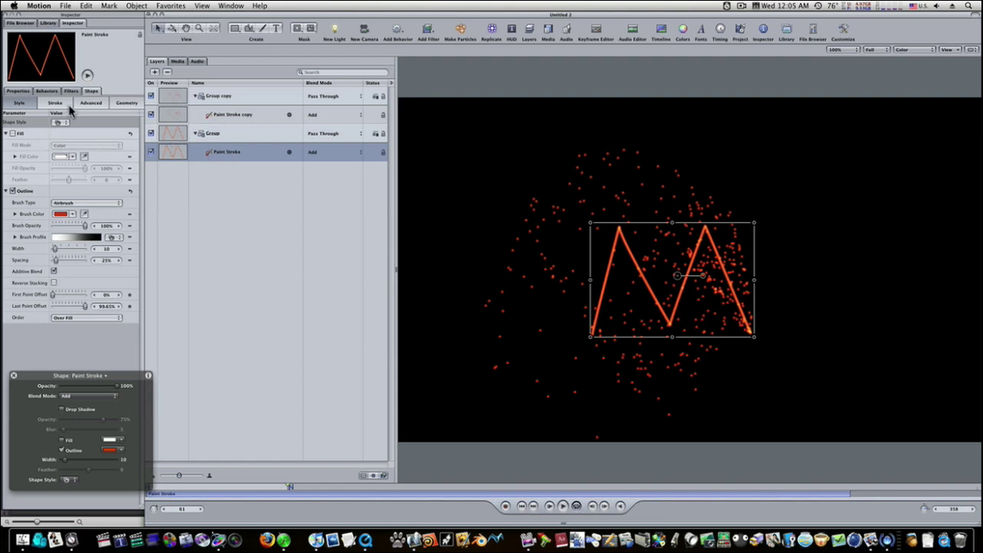
click(90, 103)
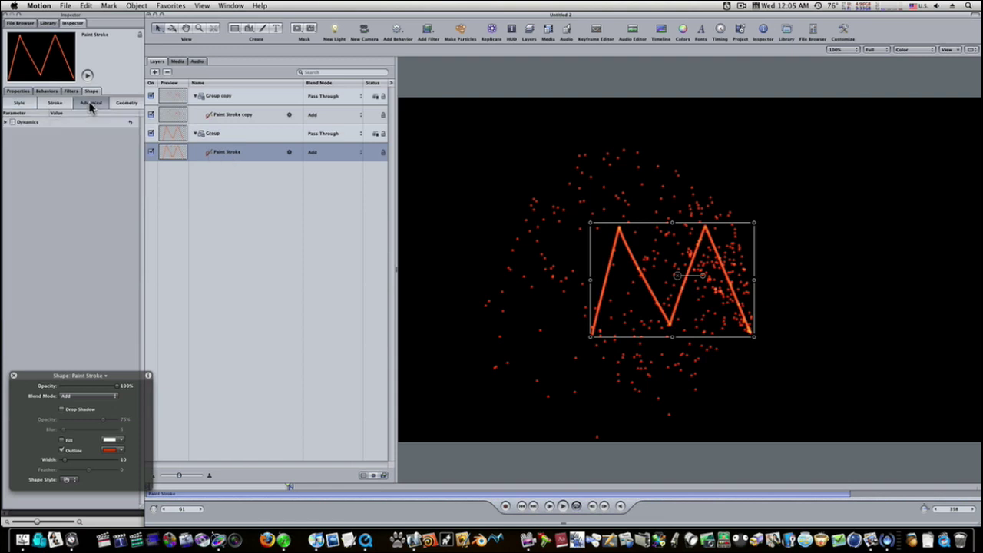
click(13, 123)
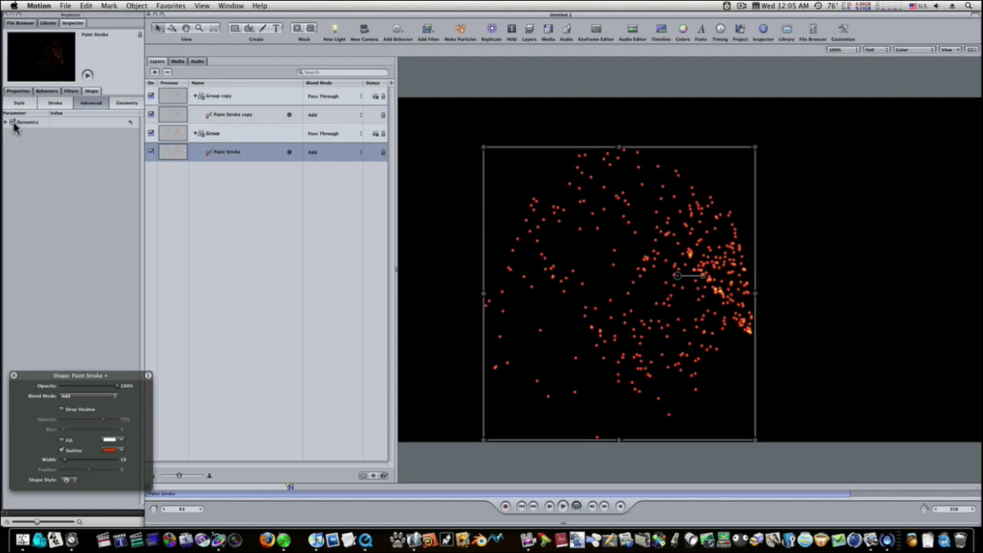
click(13, 123)
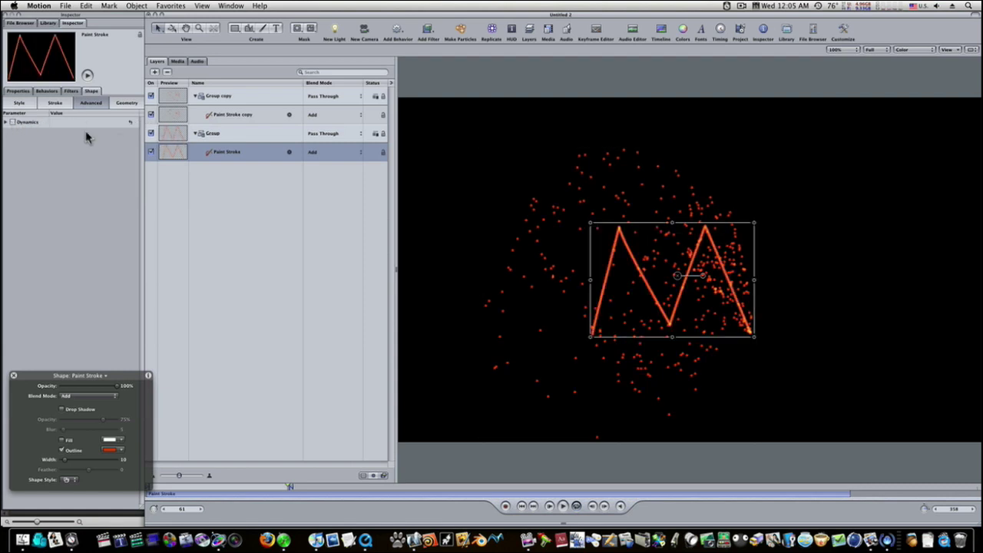
click(13, 123)
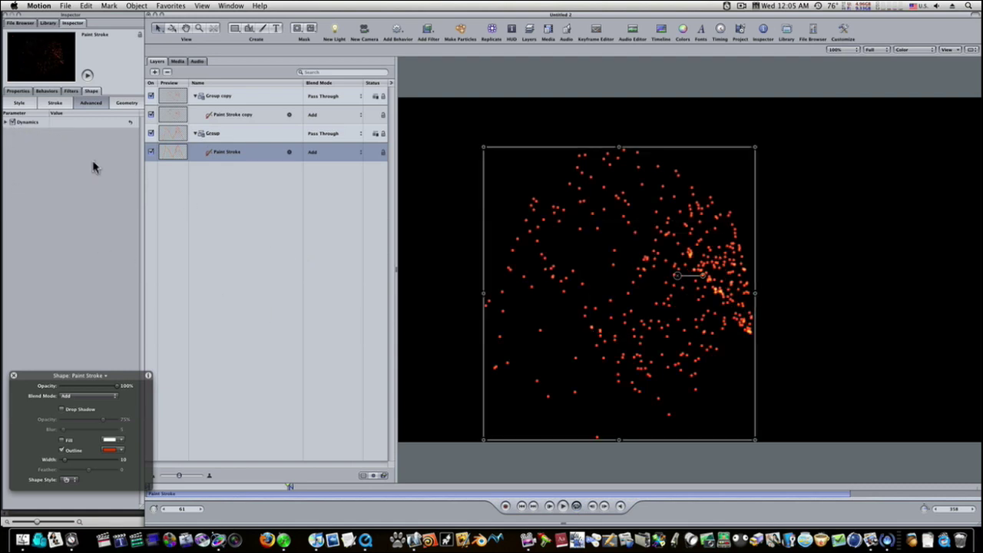
click(12, 123)
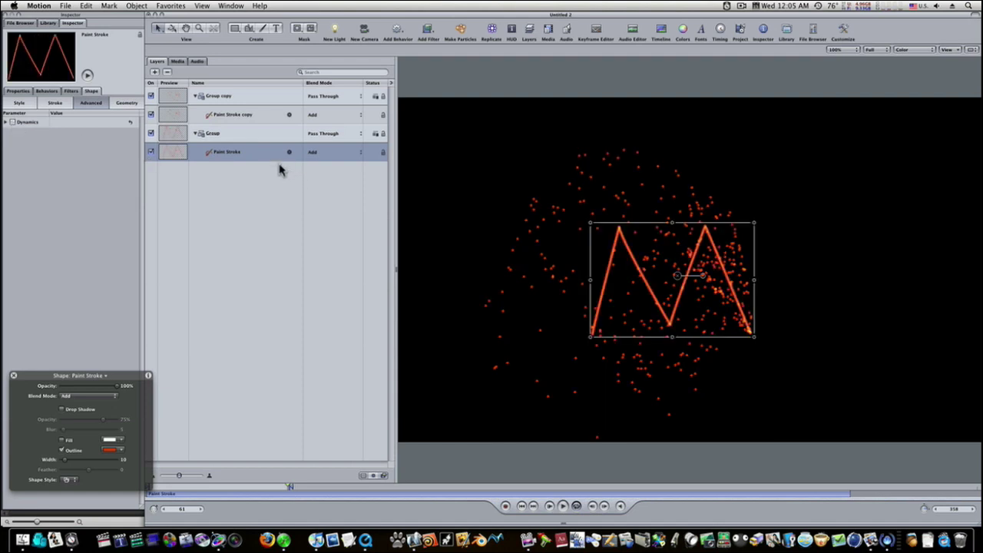
- At frame 17, set the copied stroke's Dynamics speed to 129 and life to 1.63, and reduce its emission range
click(230, 115)
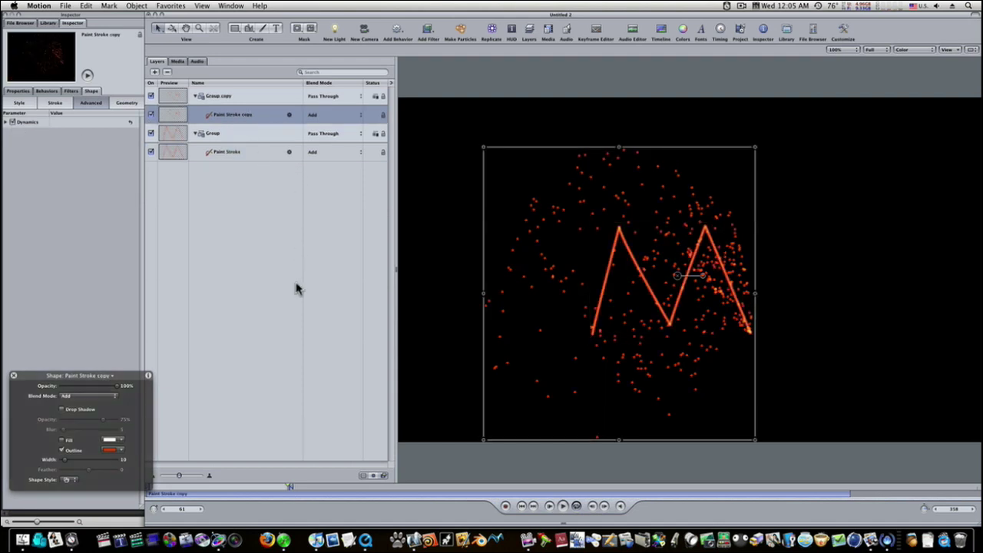
mouse_move(263, 488)
mouse_down()
mouse_move(157, 490)
mouse_move(299, 500)
mouse_move(183, 487)
mouse_up()
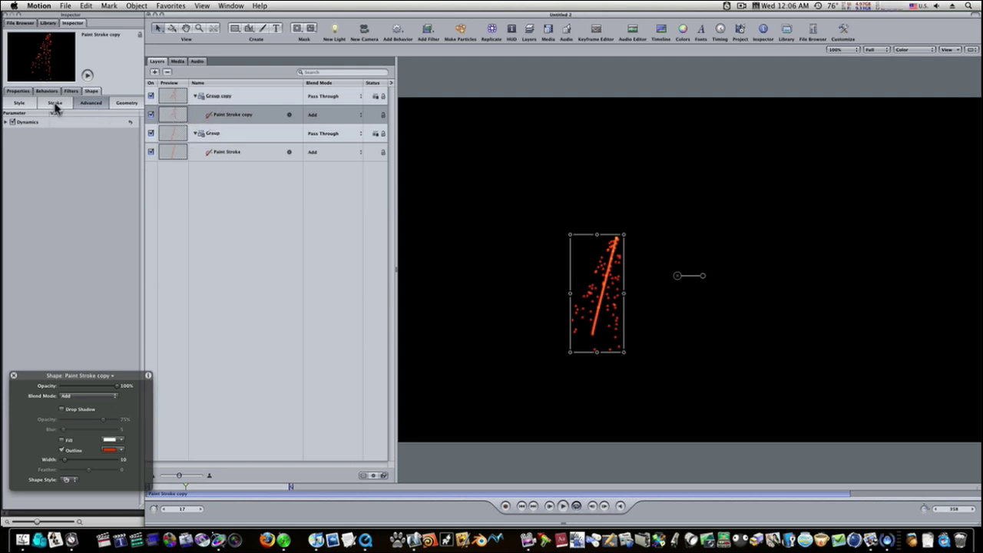
click(6, 122)
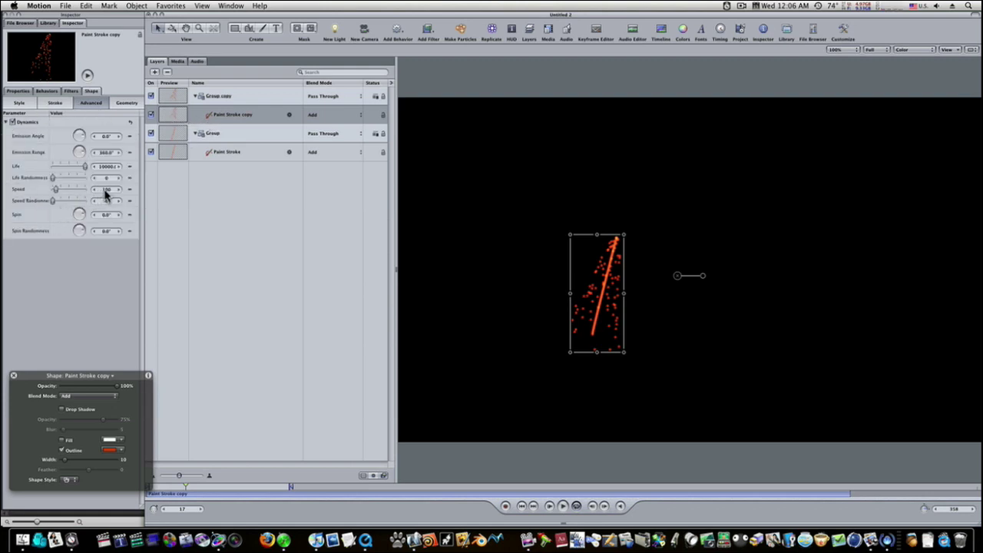
drag(107, 193, 60, 170)
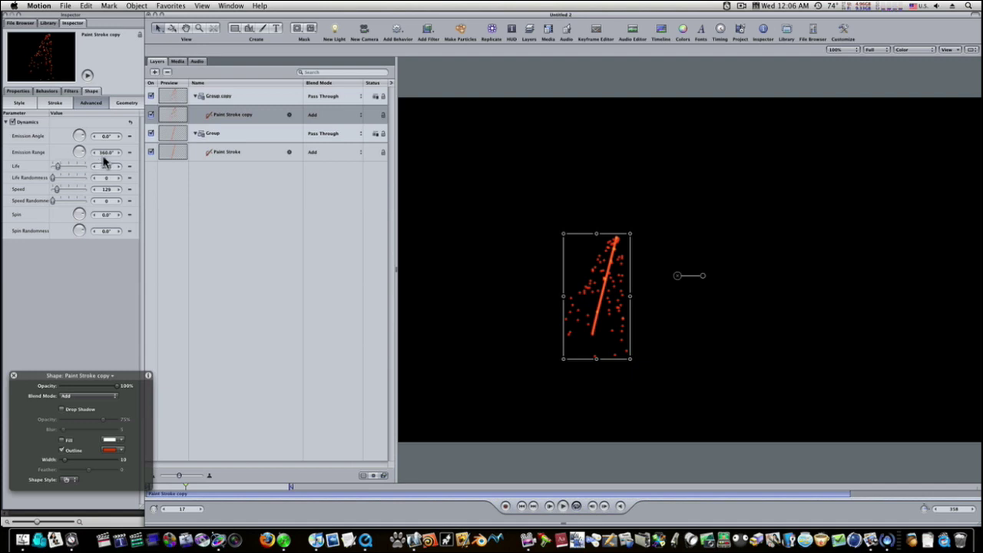
mouse_move(105, 157)
mouse_down()
mouse_move(54, 152)
mouse_move(109, 157)
mouse_move(87, 167)
mouse_up()
- Deselect everything and play the animation from frame 11 to examine the particles around the M, and return near the start
mouse_move(184, 490)
mouse_down()
mouse_move(159, 490)
mouse_move(171, 491)
mouse_up()
click(407, 463)
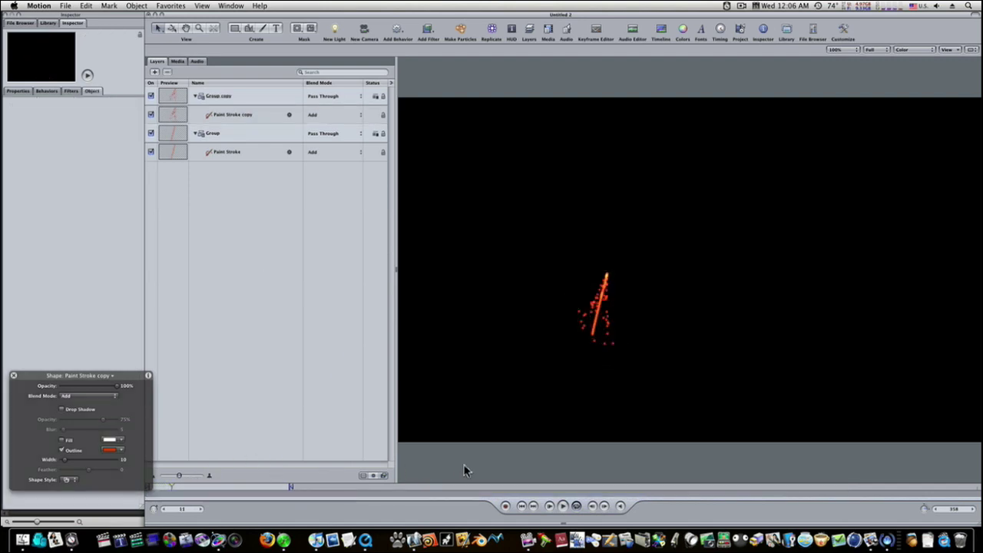
click(564, 506)
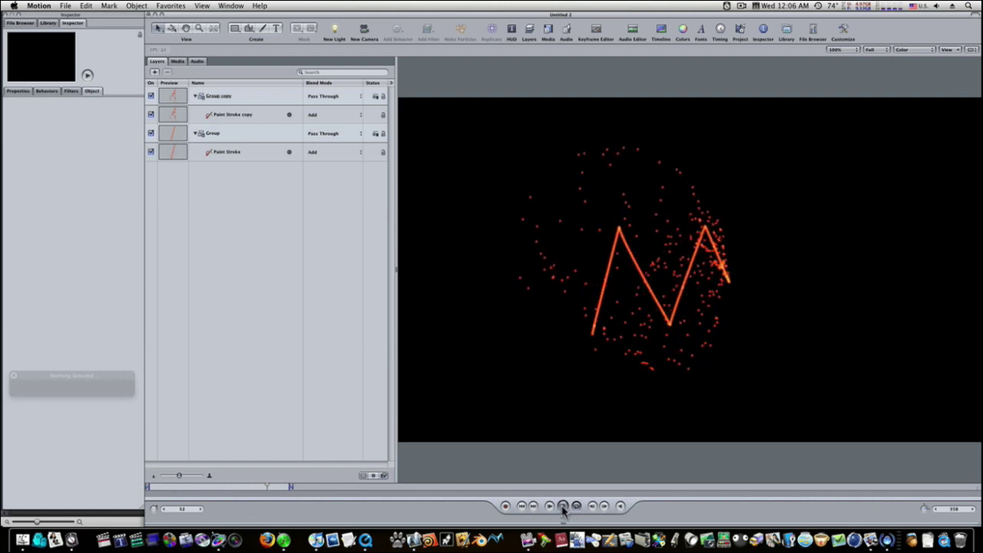
drag(261, 489, 161, 488)
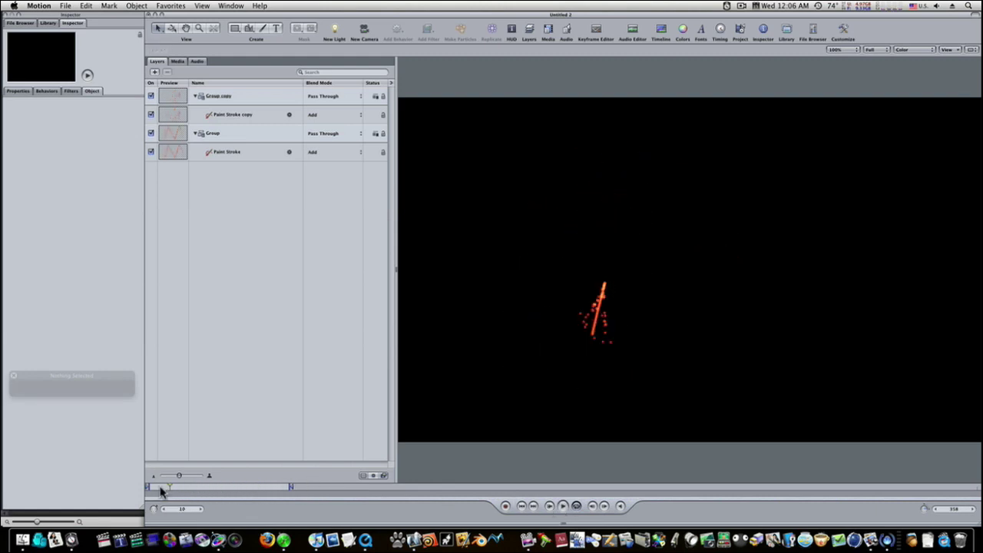
- Set the Brush Scale of the Paint Stroke copy to 184% while viewing frame 17
click(229, 115)
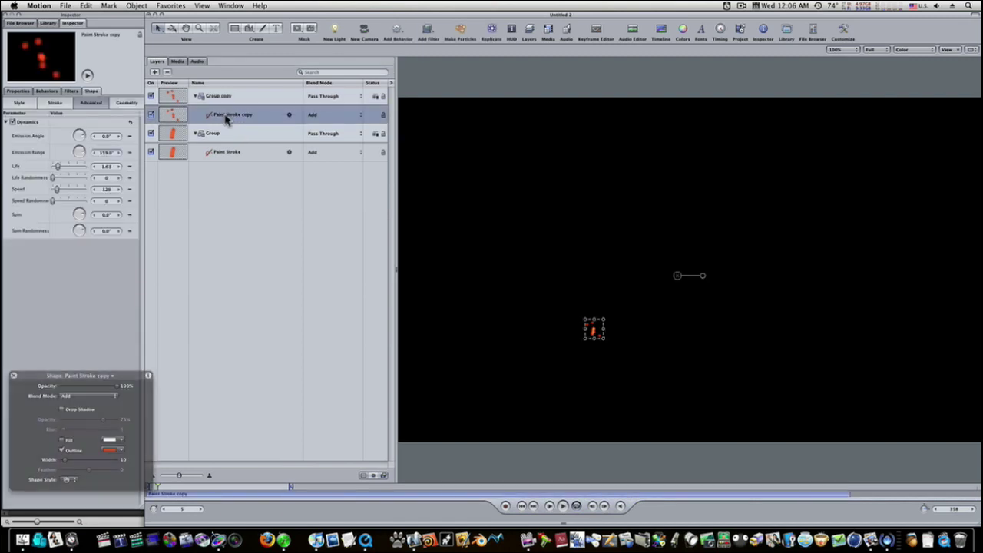
click(58, 104)
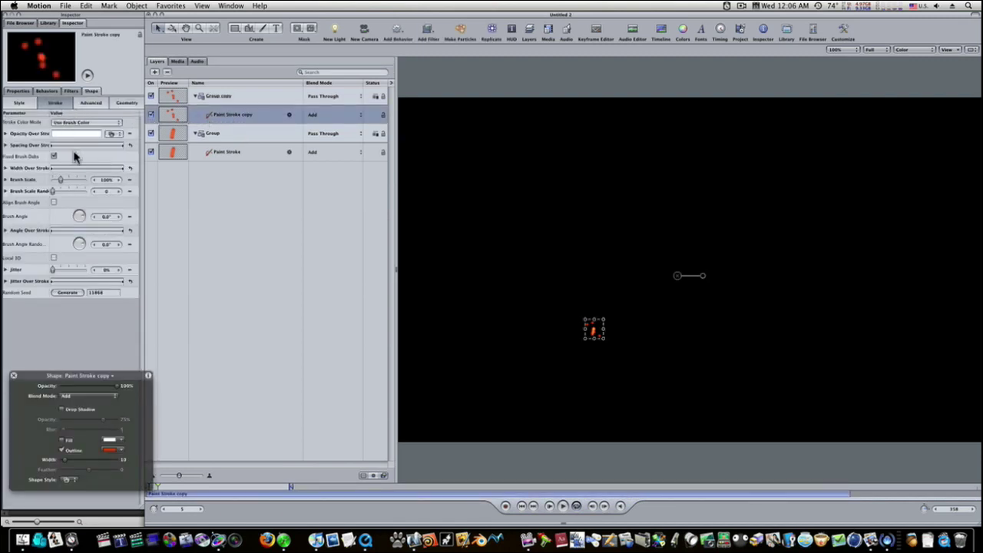
drag(172, 489, 186, 488)
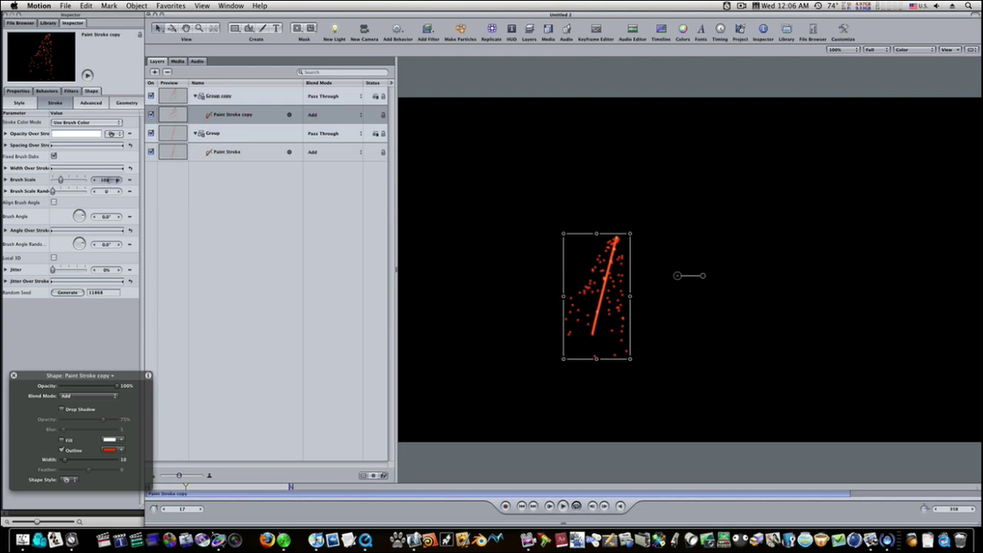
mouse_move(119, 180)
mouse_down()
mouse_move(132, 182)
mouse_move(123, 186)
mouse_up()
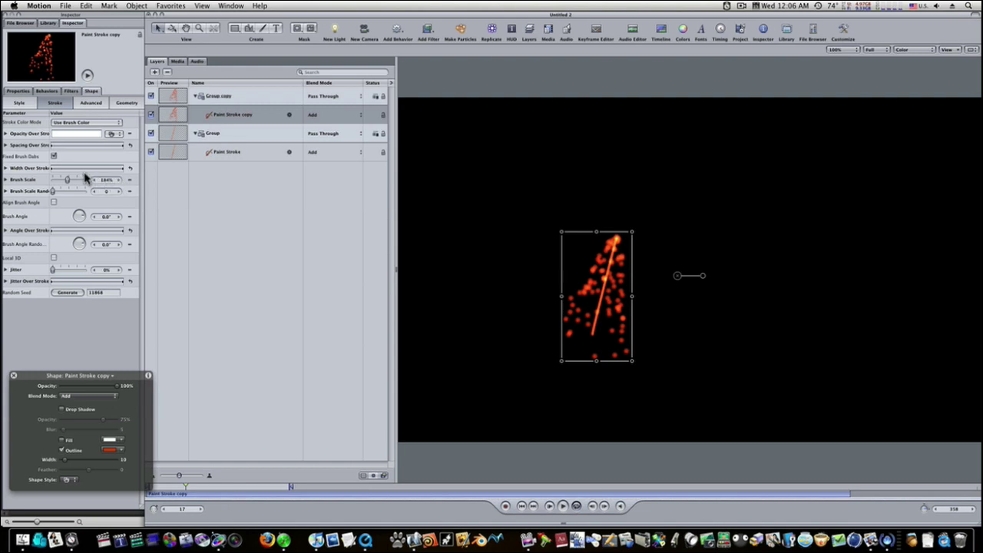
- Raise the copied stroke's Width Over Stroke curve to 238% at about 70% length, with Brush Scale about 239% and Brush Angle 31°
click(5, 168)
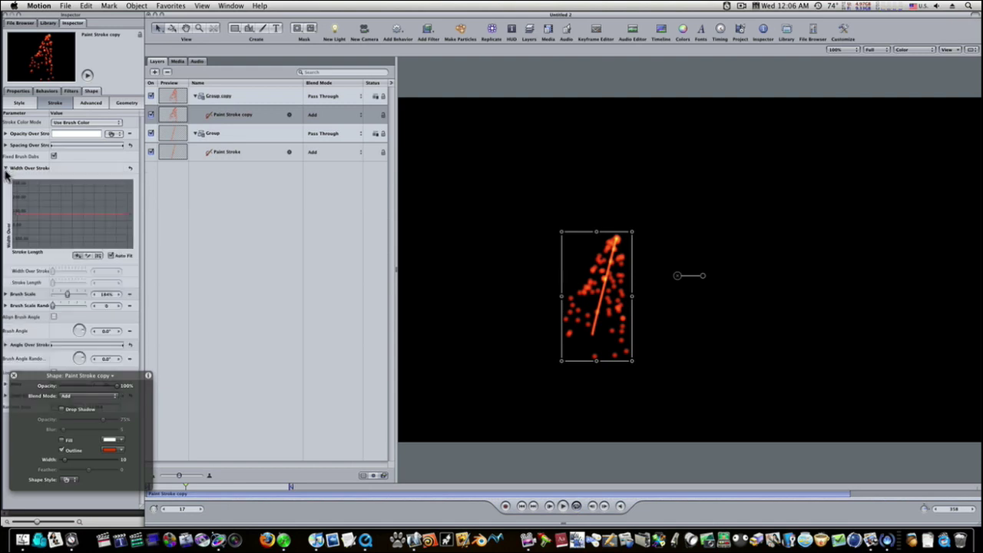
mouse_move(21, 219)
mouse_down()
mouse_move(19, 190)
mouse_move(19, 225)
mouse_move(20, 212)
mouse_move(21, 223)
mouse_move(55, 217)
mouse_move(20, 212)
mouse_move(29, 252)
mouse_move(35, 246)
mouse_up()
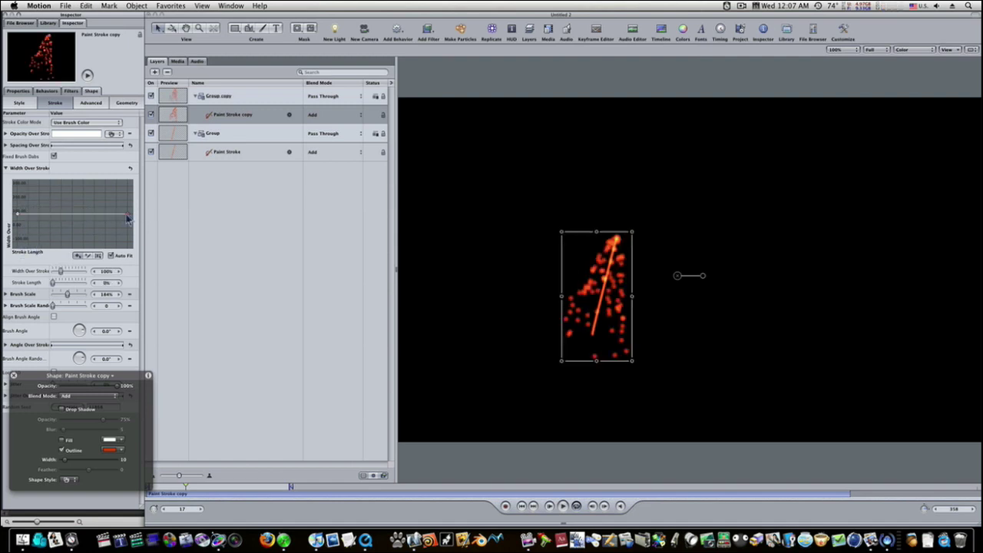
mouse_move(128, 217)
mouse_down()
mouse_move(119, 227)
mouse_move(117, 193)
mouse_move(44, 200)
mouse_move(85, 201)
mouse_move(74, 201)
mouse_up()
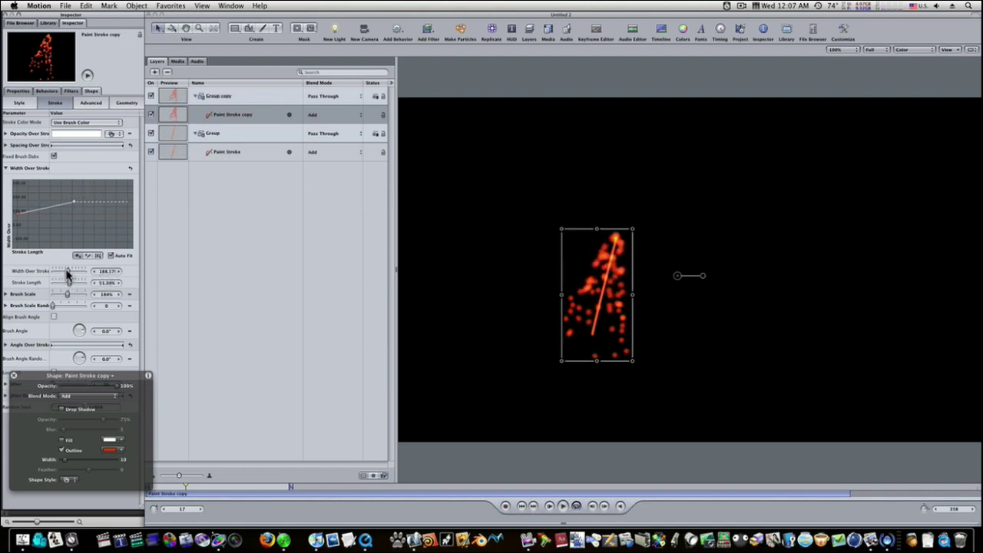
mouse_move(66, 271)
mouse_down()
mouse_move(81, 283)
mouse_move(72, 298)
mouse_up()
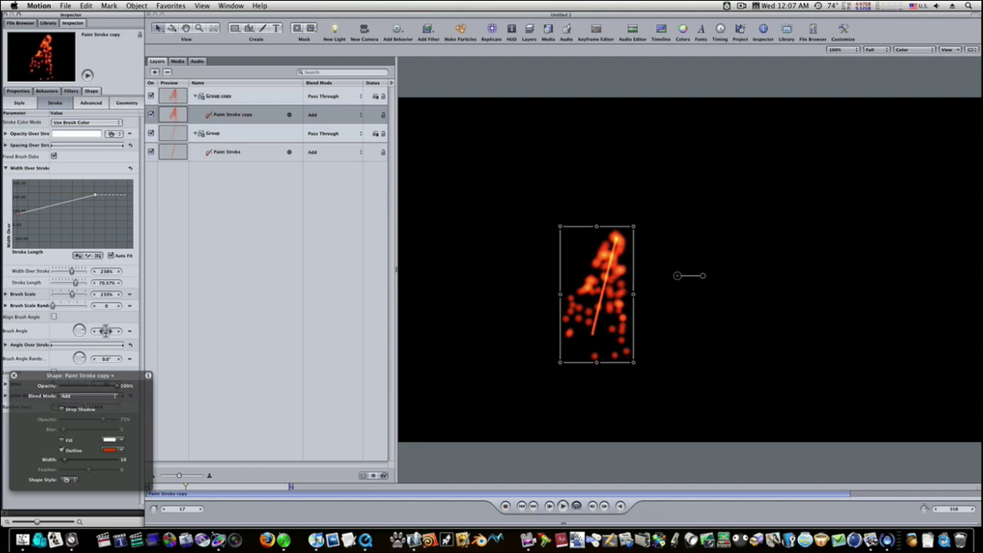
mouse_move(132, 329)
mouse_down()
mouse_move(76, 366)
mouse_move(209, 338)
mouse_move(235, 289)
mouse_up()
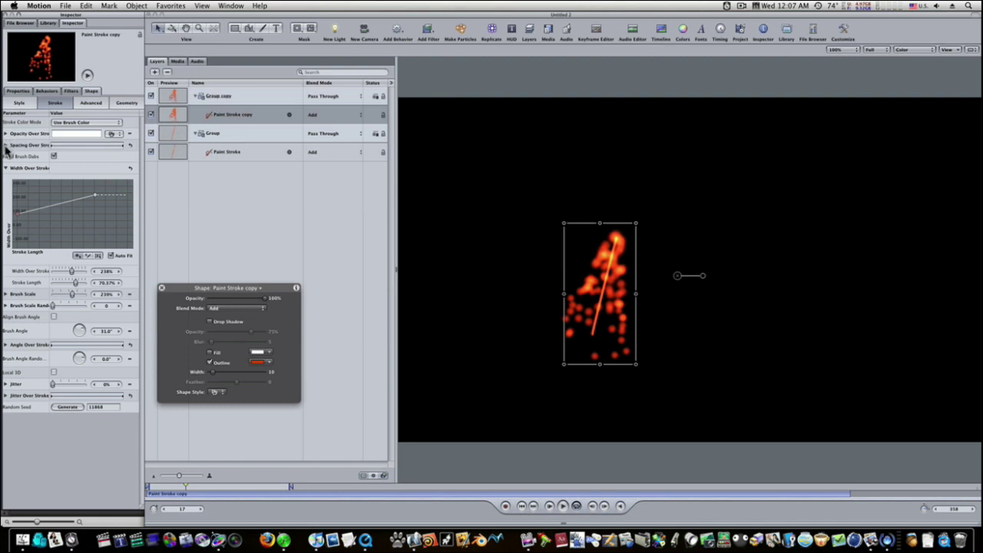
- Start the copied stroke's Spacing Over Stroke curve at 43.28% spacing and 22.64% stroke length, and expand the Brush Scale and randomness X/Y values
click(5, 146)
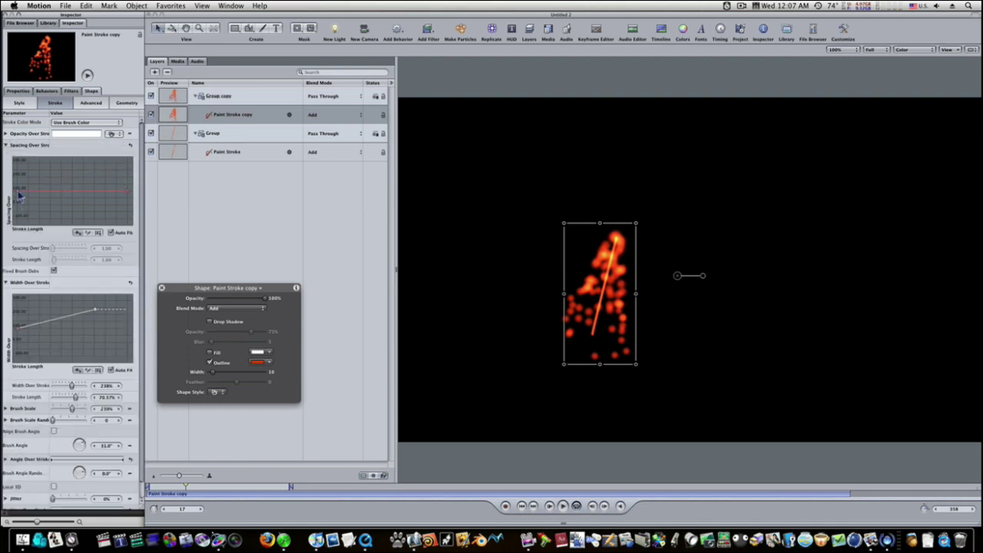
drag(20, 197, 35, 198)
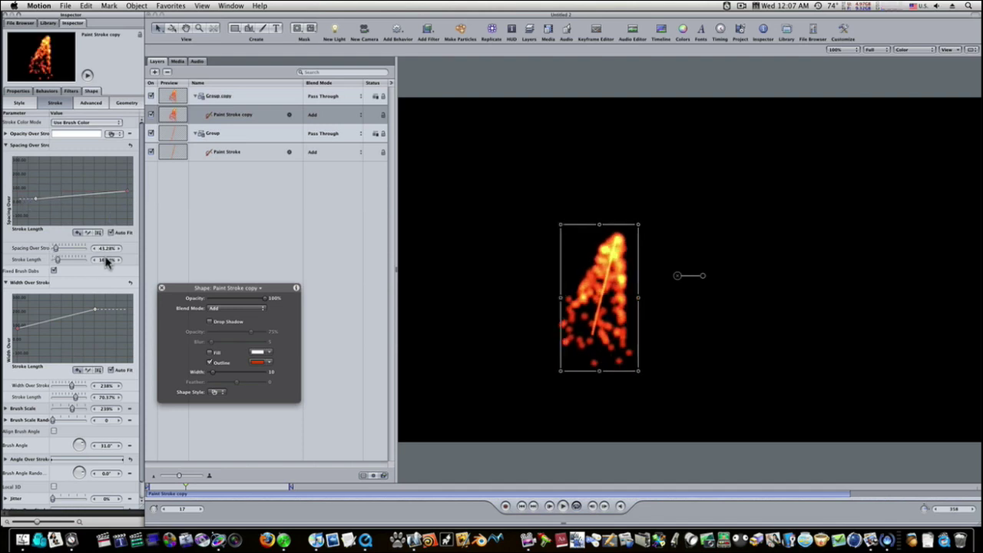
drag(108, 262, 108, 263)
click(6, 409)
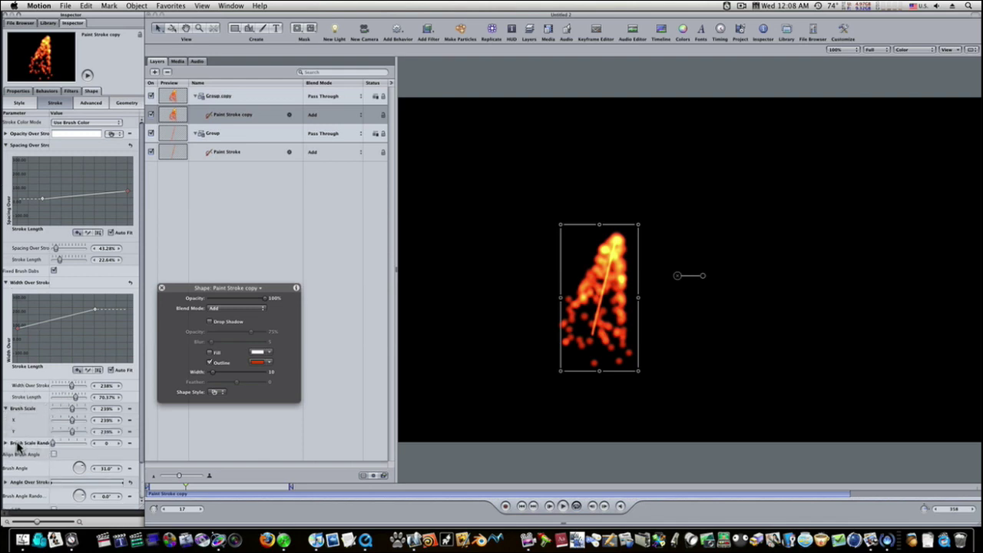
click(6, 444)
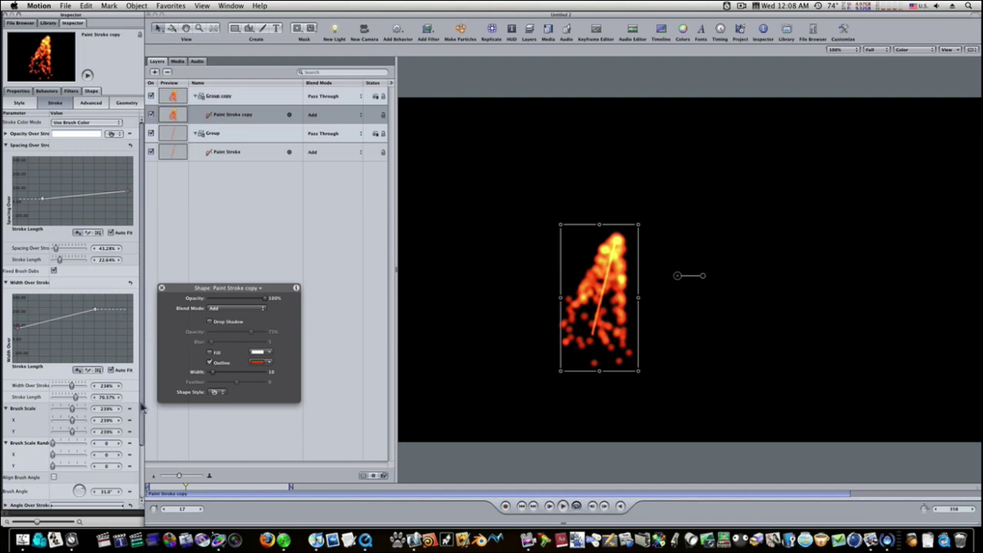
- Deselect everything and play the animation up to frame 52 to examine the particle size and spacing around the M
click(533, 481)
click(563, 505)
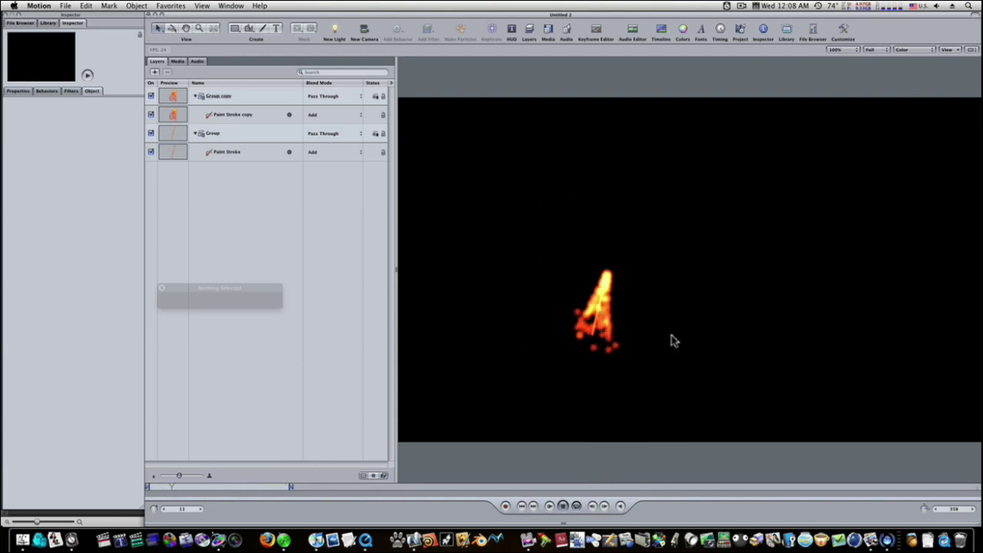
click(563, 506)
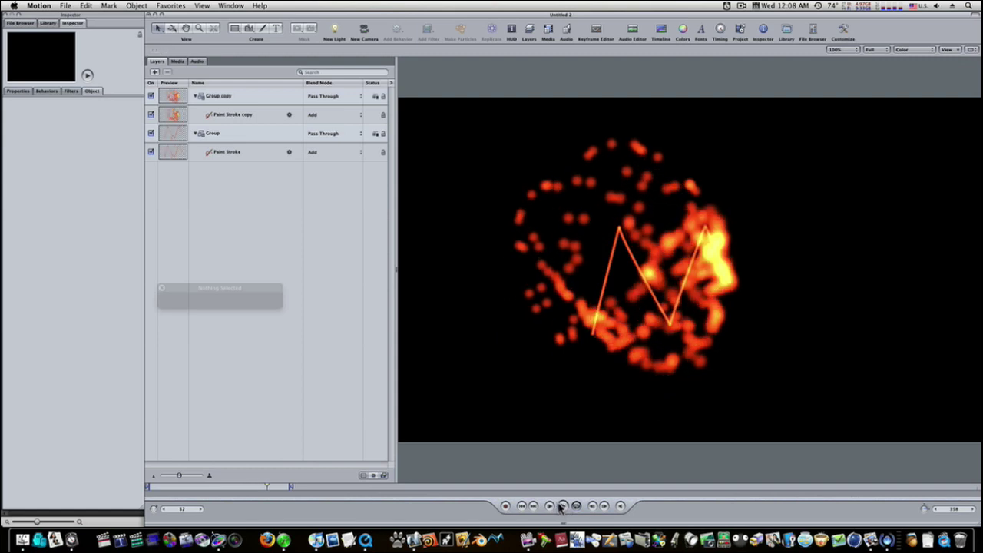
- Set the Paint Stroke copy's Brush Scale to 136%, and add a Width Over Stroke midpoint at about 171% with the start at about 121%
click(233, 117)
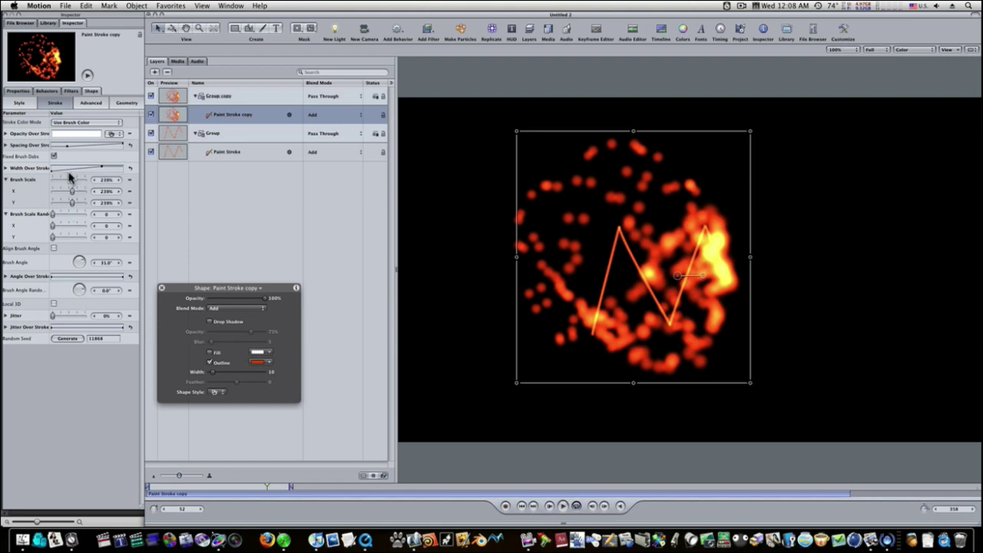
drag(74, 181, 64, 183)
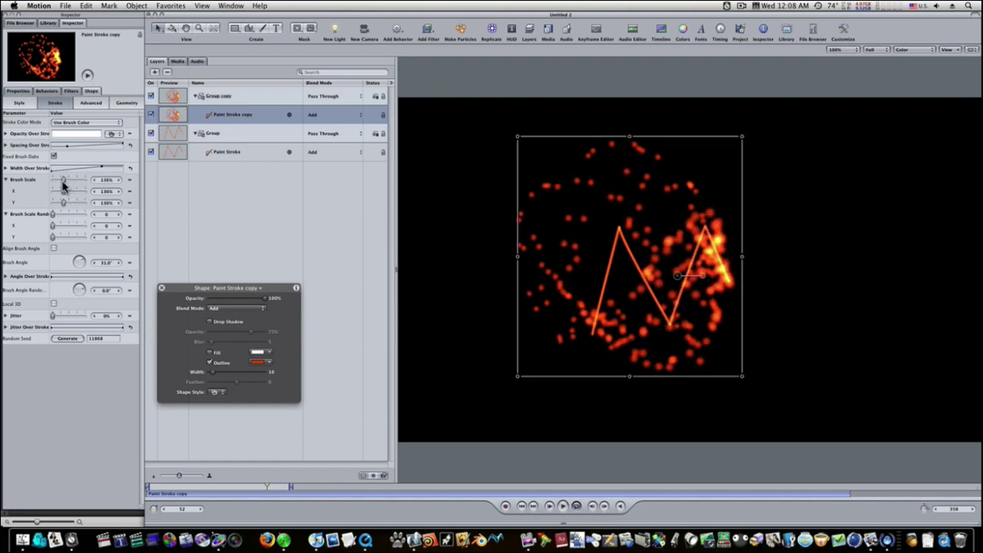
click(6, 168)
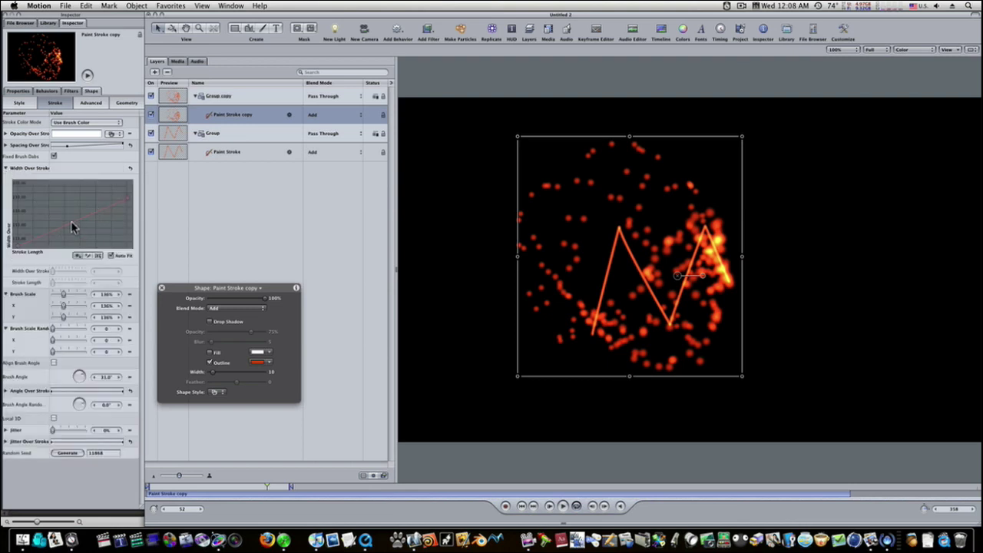
click(75, 226)
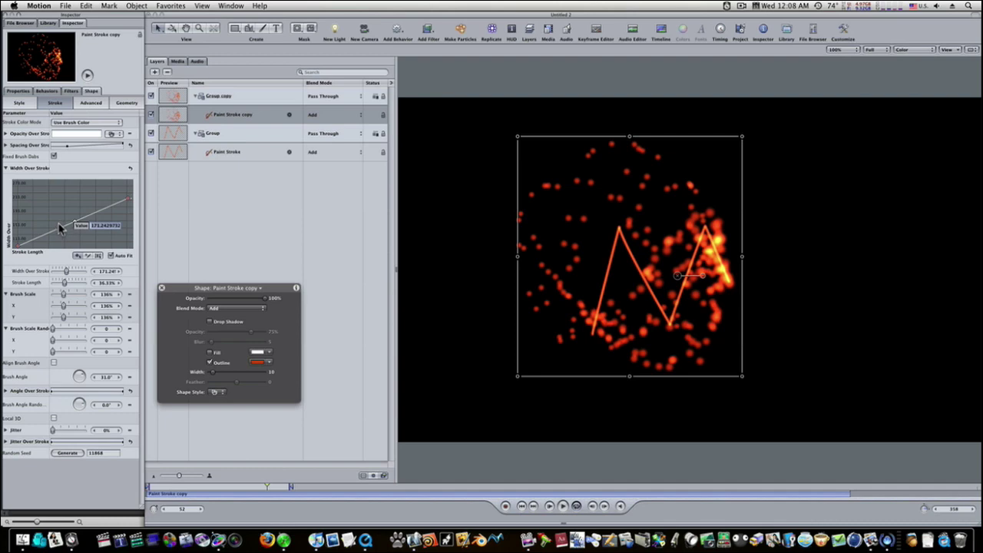
mouse_move(61, 228)
mouse_down()
mouse_move(71, 208)
mouse_move(74, 221)
mouse_move(44, 240)
mouse_move(31, 236)
mouse_move(48, 219)
mouse_move(19, 232)
mouse_up()
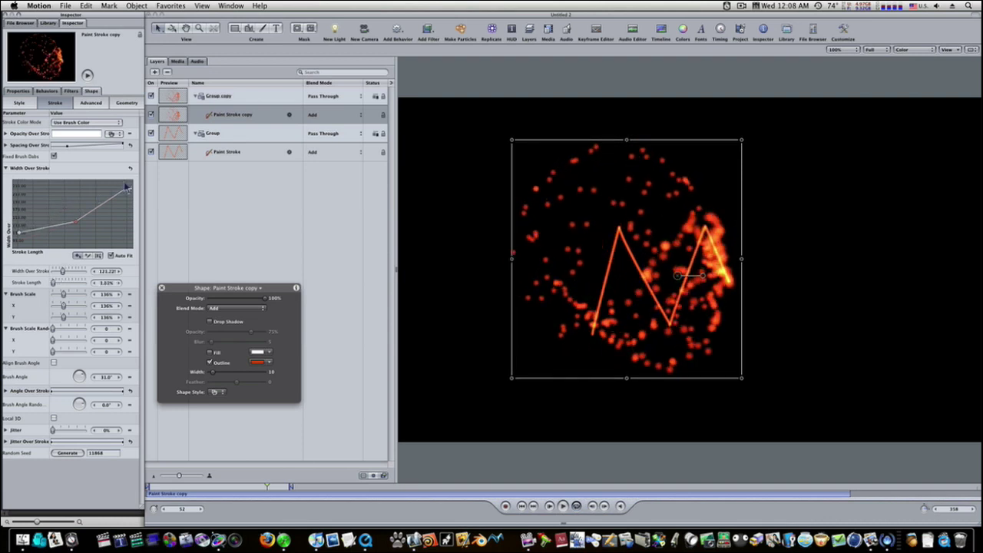
- Try the Width Over Stroke end point at about 34%, preview to frame 32, and raise it to about 160% at 66% stroke length
drag(129, 188, 128, 243)
mouse_move(126, 242)
mouse_down()
mouse_move(131, 229)
mouse_move(128, 240)
mouse_up()
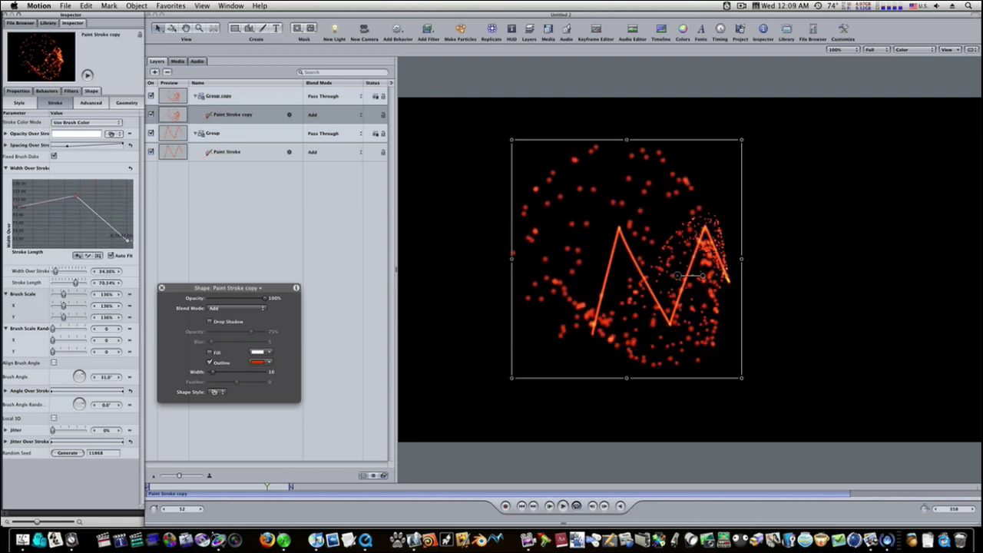
click(562, 506)
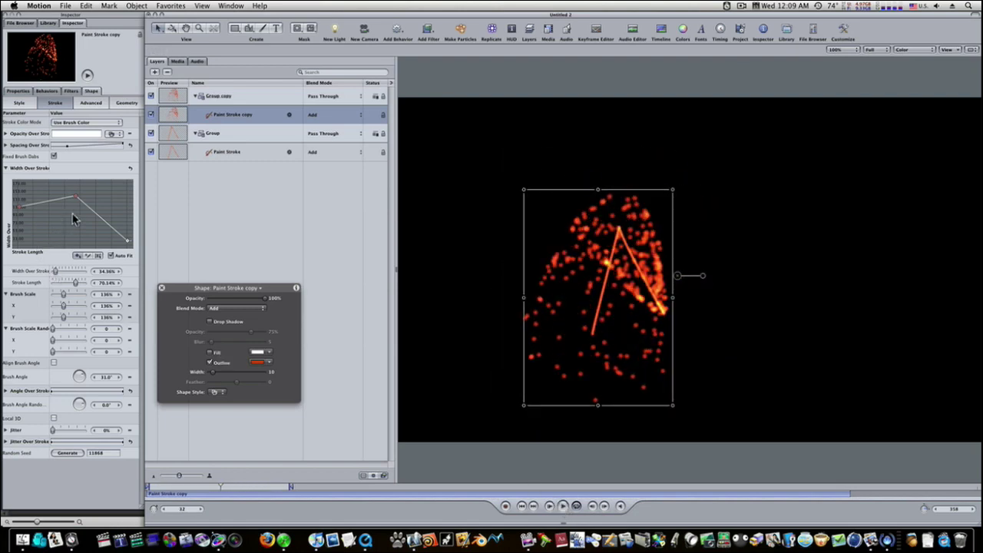
drag(127, 241, 127, 234)
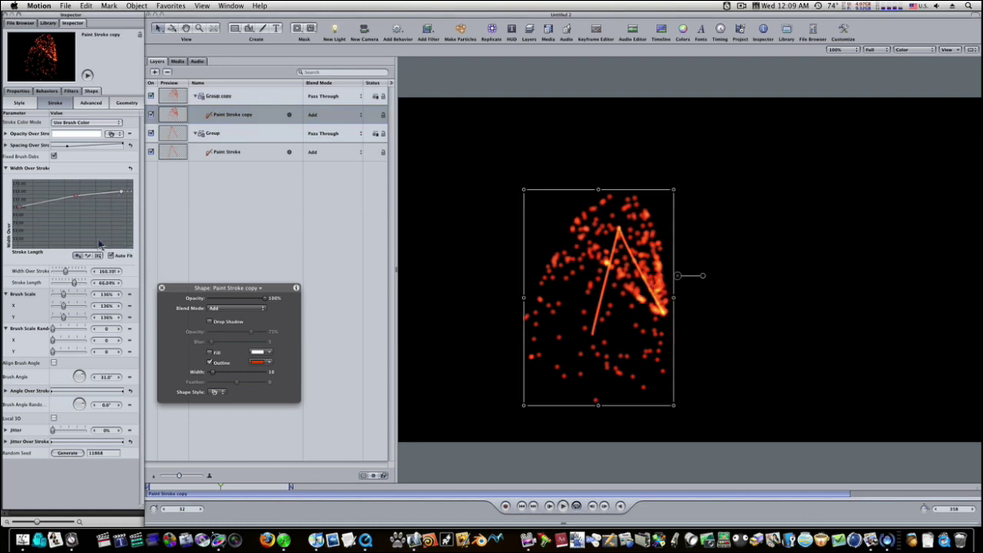
- Reshape the Spacing Over Stroke curve with its first point at 90.84% spacing and 47.23% stroke length, rising towards the end
click(5, 145)
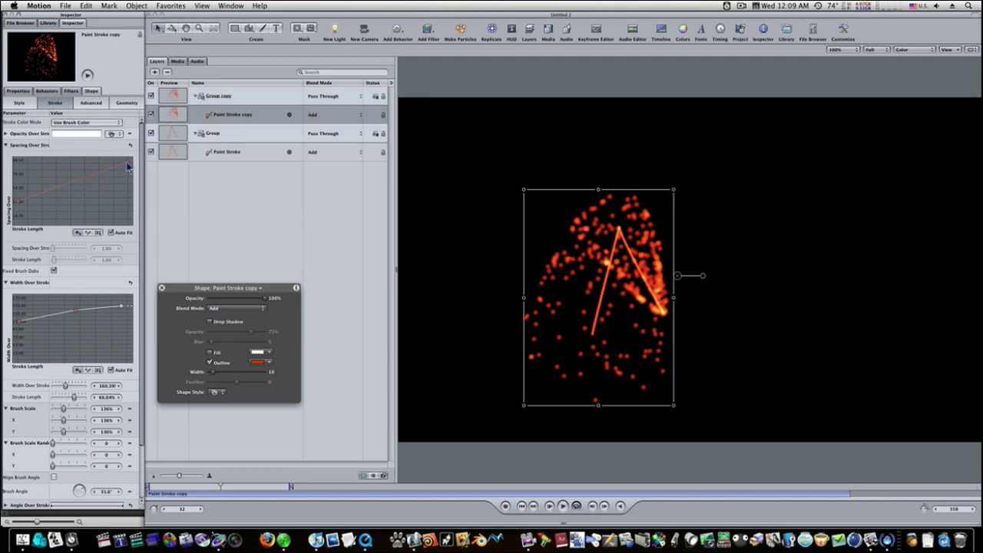
drag(128, 166, 127, 204)
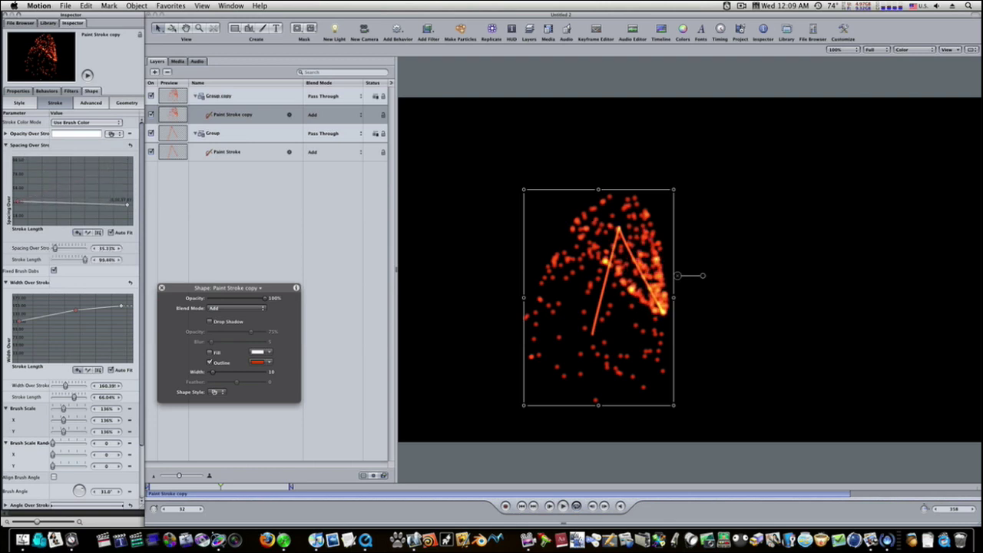
mouse_move(17, 201)
mouse_down()
mouse_move(28, 219)
mouse_move(32, 177)
mouse_move(52, 170)
mouse_move(70, 201)
mouse_move(55, 199)
mouse_up()
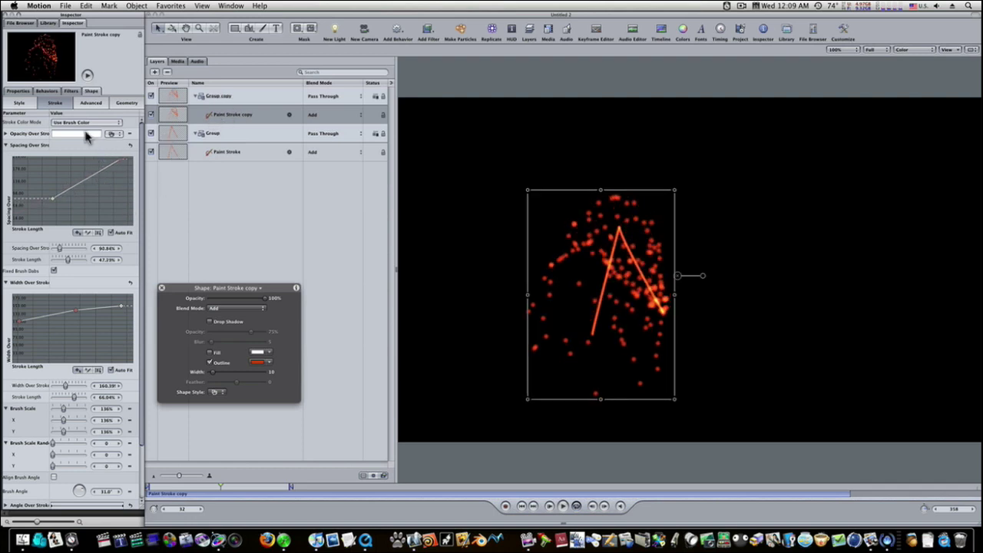
- Set the copied stroke's Dynamics emission angle to 43° and its emission range to 51°
click(91, 103)
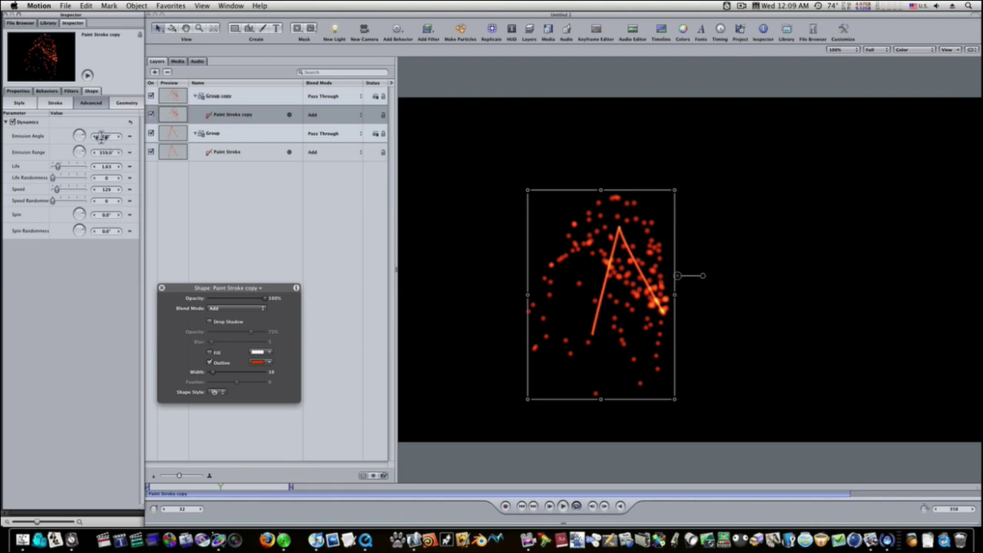
drag(108, 136, 137, 136)
mouse_move(75, 143)
mouse_down()
mouse_move(108, 151)
mouse_move(87, 152)
mouse_move(100, 152)
mouse_up()
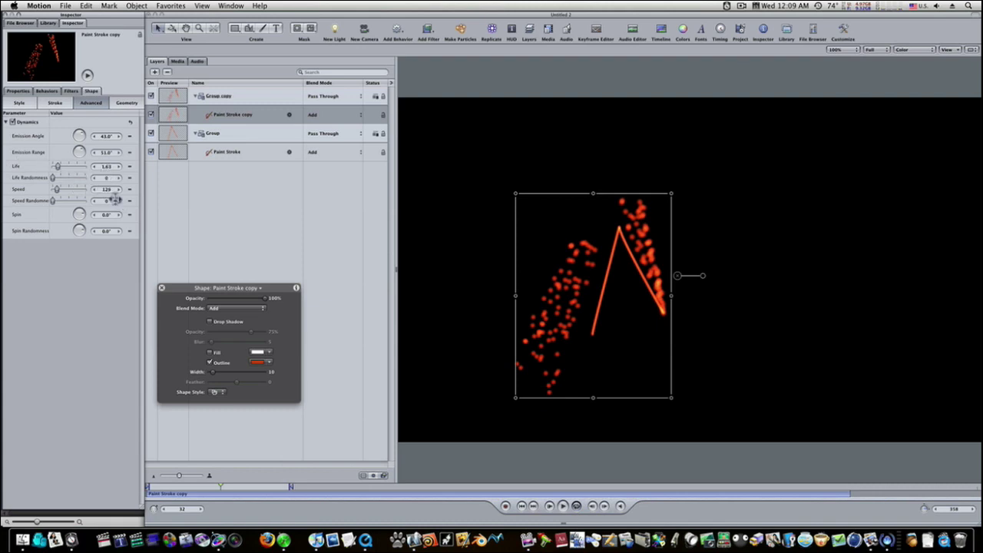
- Set the Paint Stroke copy's Brush Scale to 244% and play the animation to preview the particles
click(55, 103)
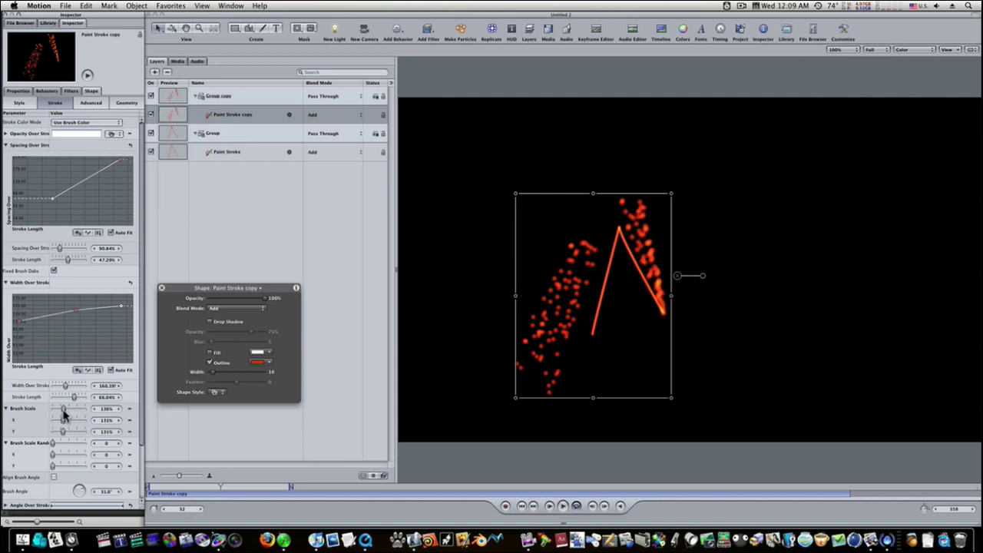
drag(73, 412, 76, 412)
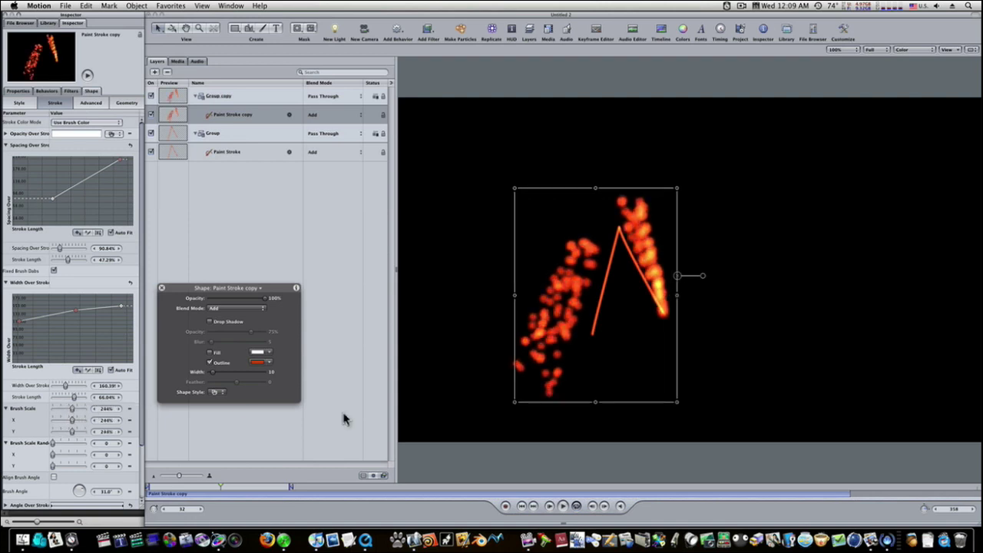
click(563, 506)
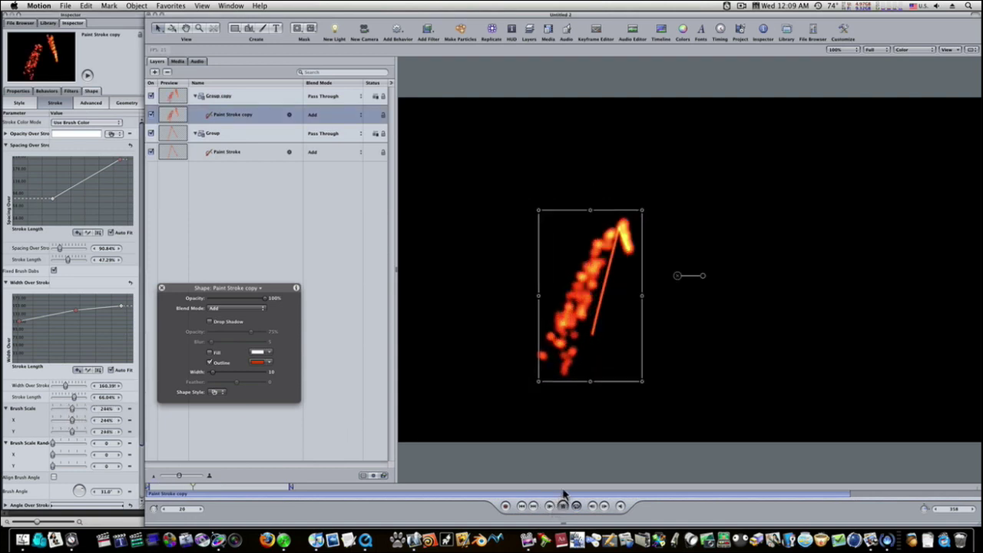